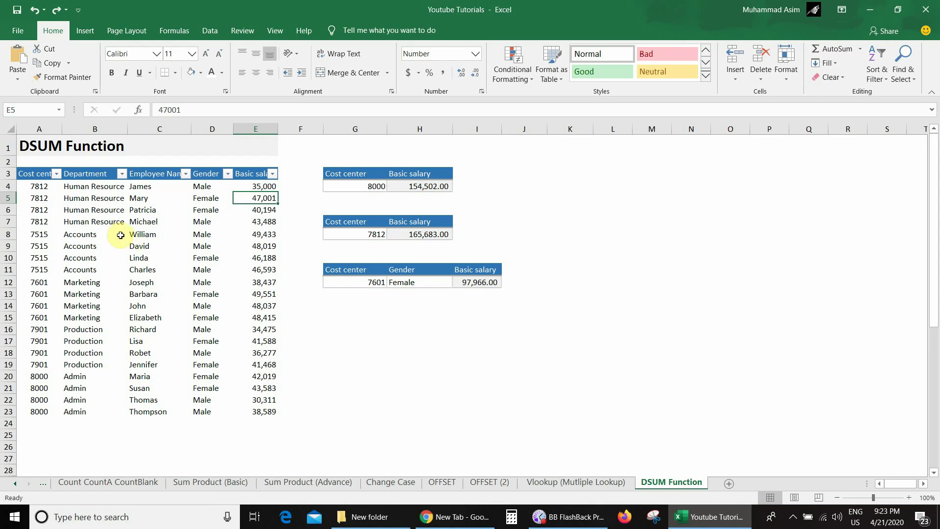
pyautogui.click(51, 220)
pyautogui.click(66, 218)
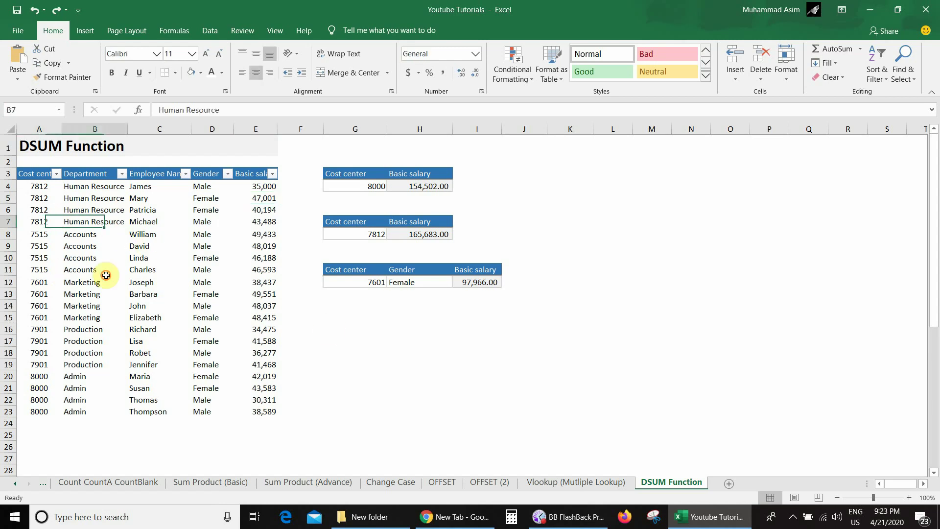
pyautogui.click(140, 219)
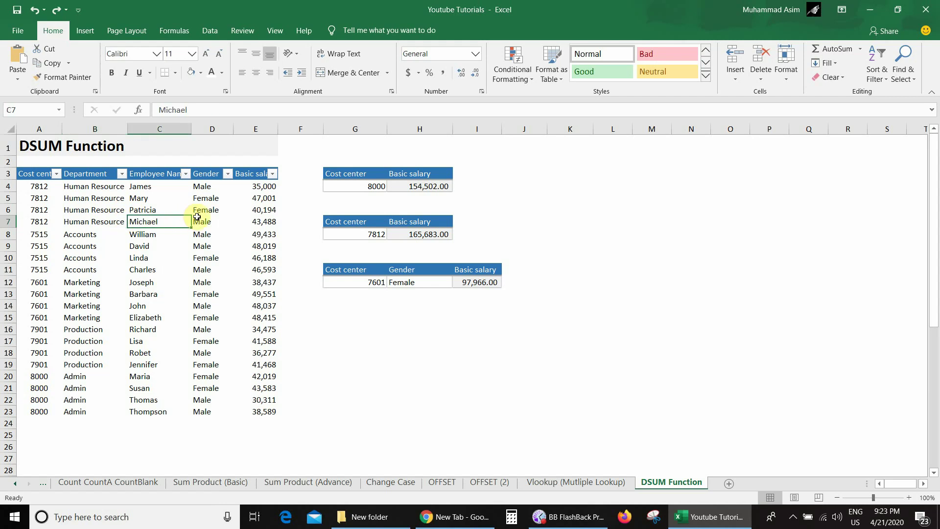
pyautogui.click(257, 221)
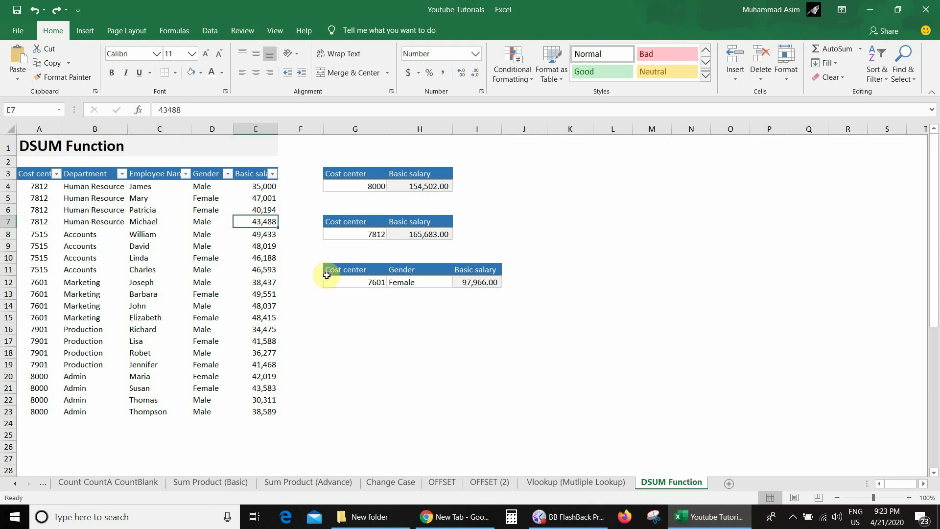
# Step: Set the cost center criterion in G4 to 7812
pyautogui.click(361, 186)
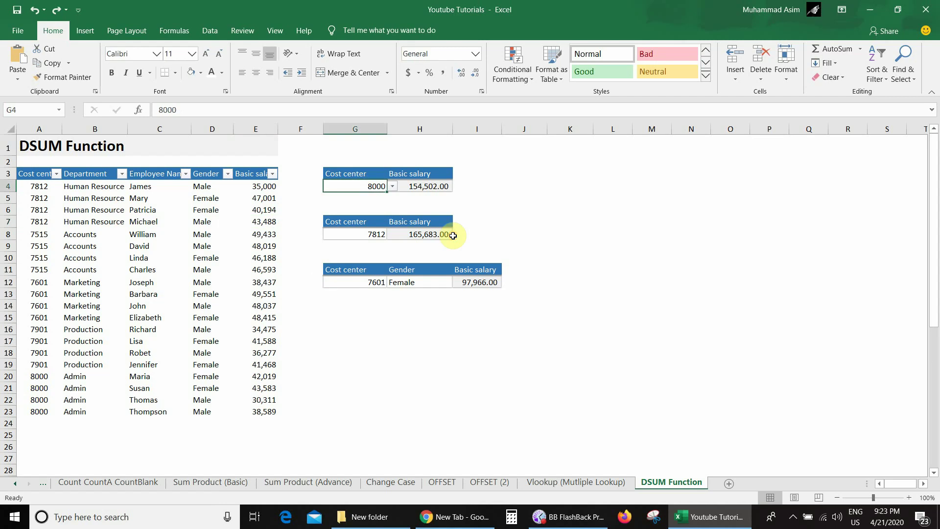
pyautogui.click(392, 186)
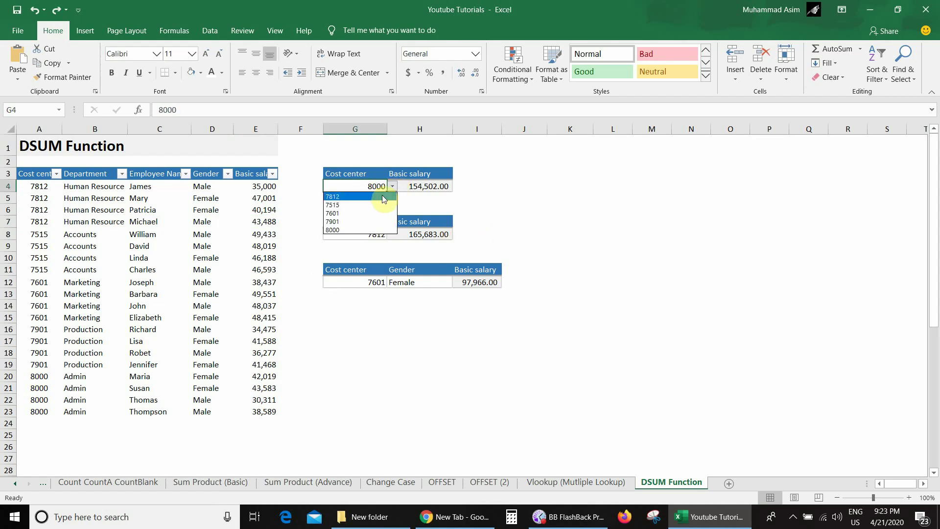
pyautogui.click(376, 192)
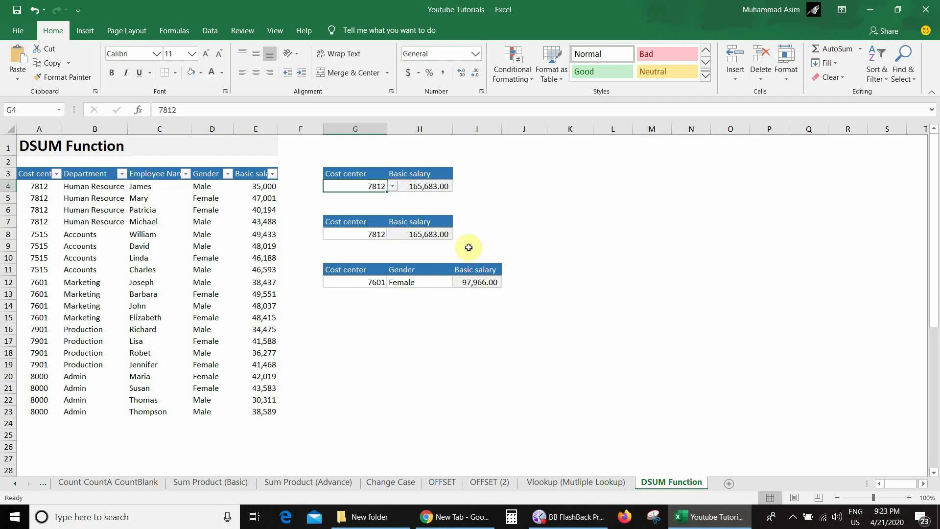
pyautogui.click(430, 186)
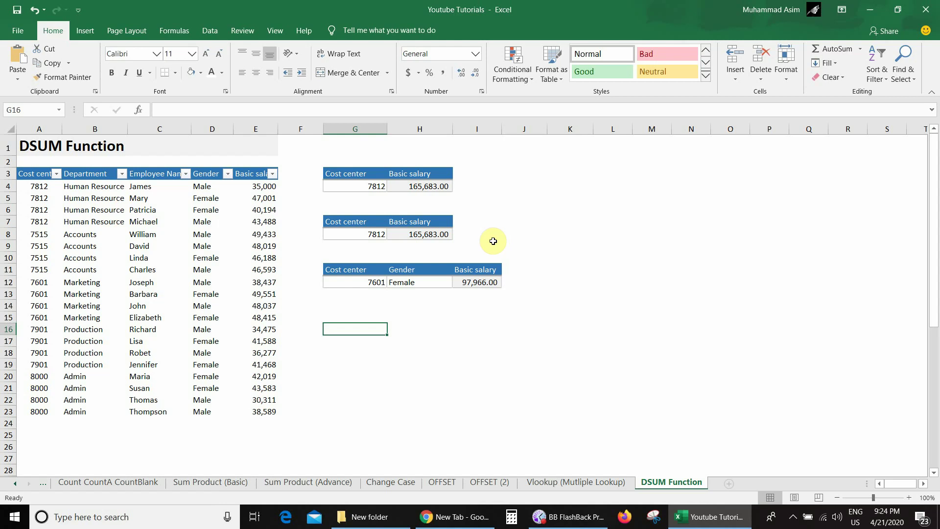
# Step: Clear the basic salary formula in H4 and enter =DSUM(A3:E23,5,G3:G4) in its place
pyautogui.click(378, 188)
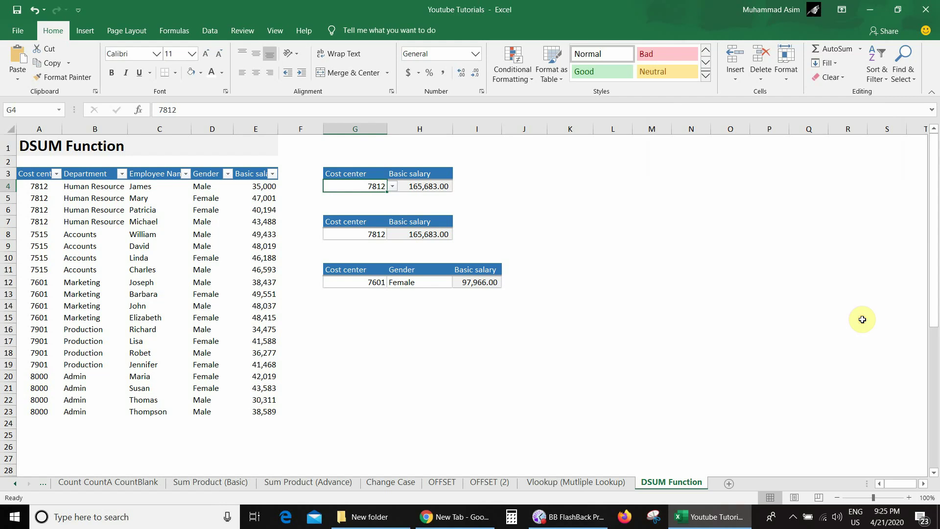
pyautogui.click(435, 186)
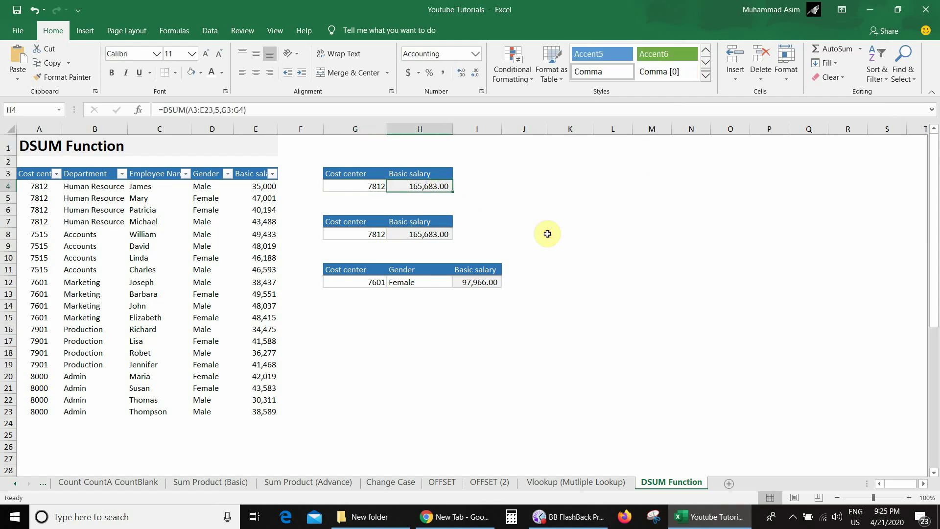
pyautogui.press('Delete')
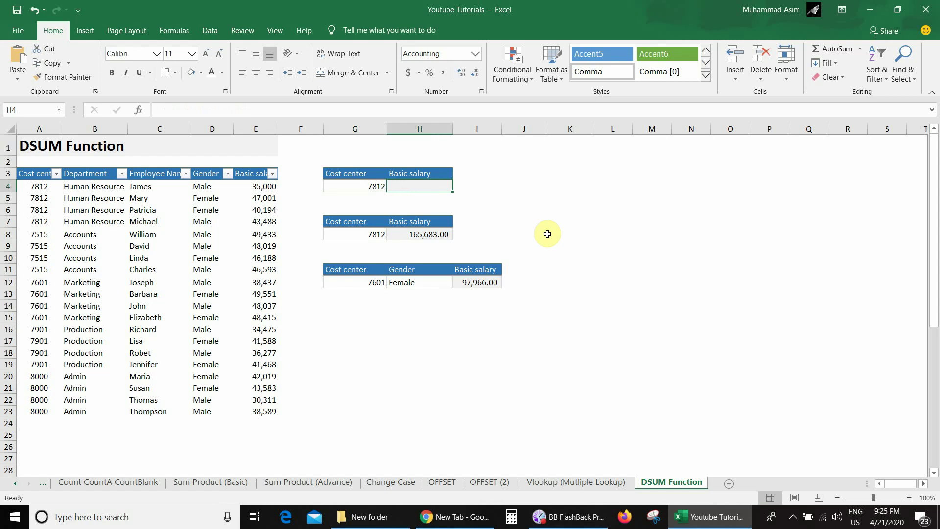
pyautogui.write('=dsum(')
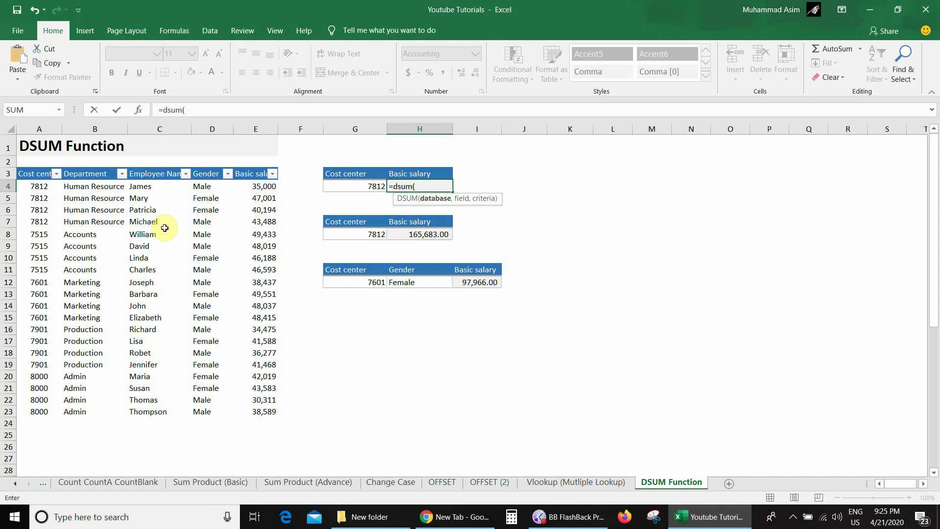
pyautogui.moveTo(26, 175); pyautogui.dragTo(269, 413)
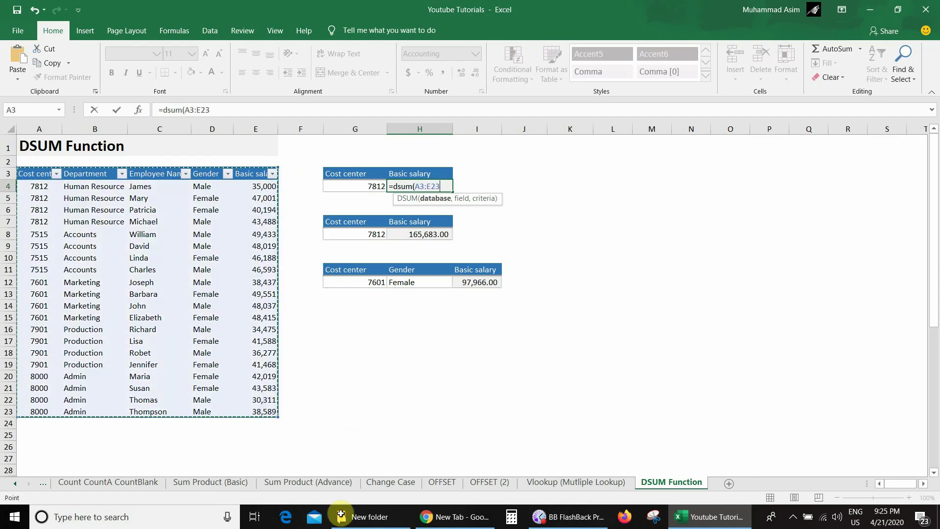
pyautogui.write(',')
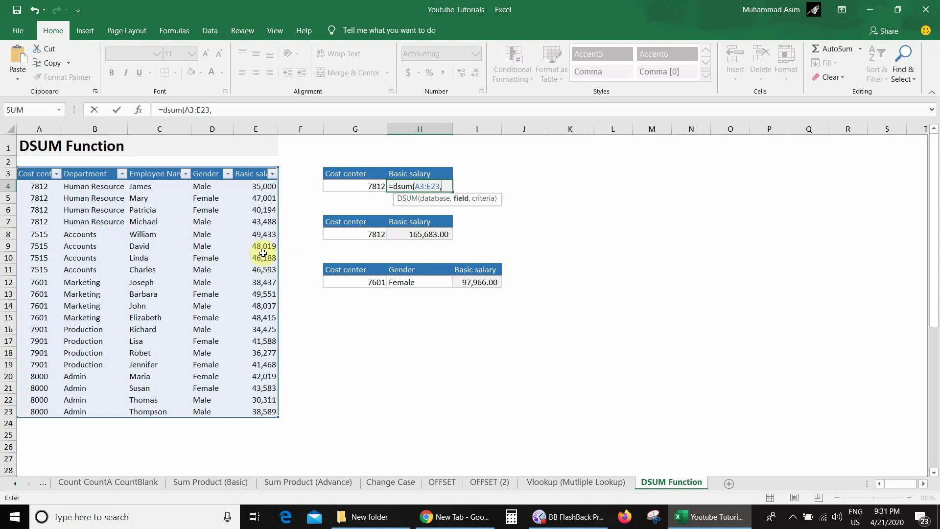
pyautogui.write('5,')
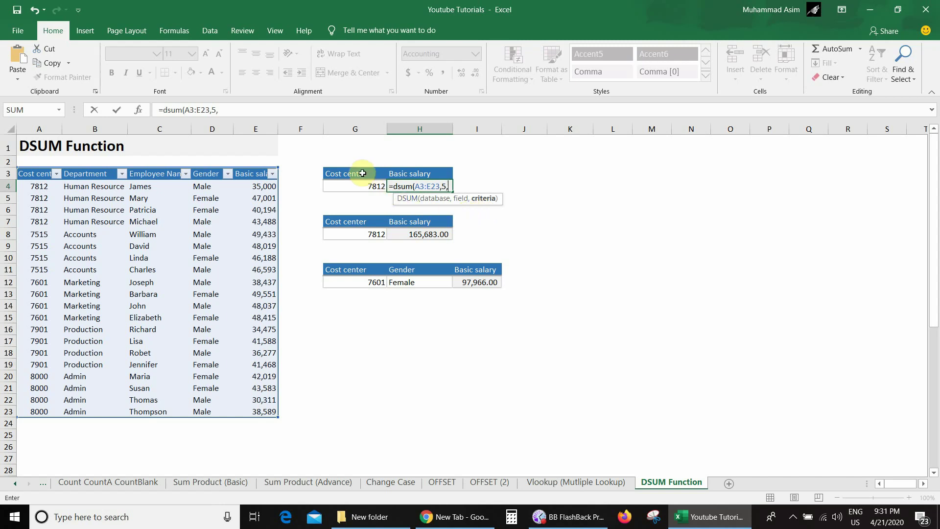
pyautogui.click(361, 177)
pyautogui.moveTo(361, 178); pyautogui.dragTo(361, 186)
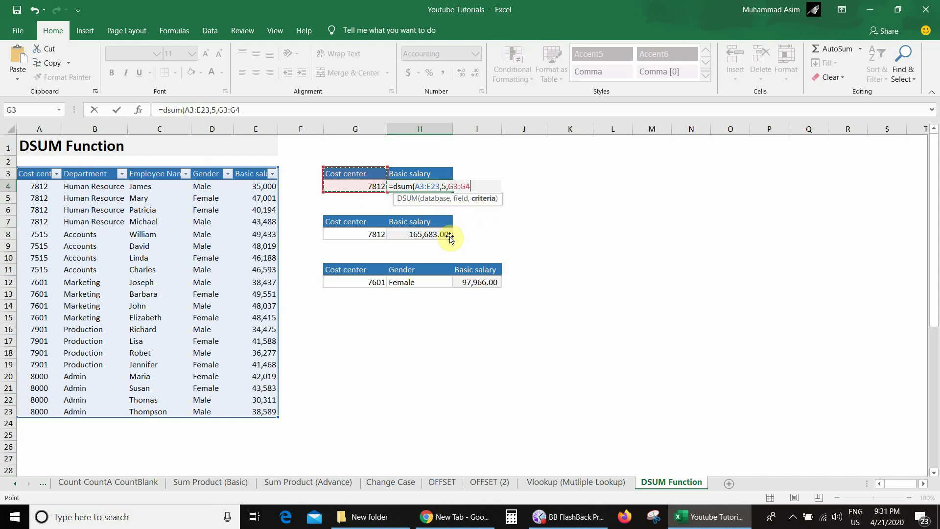
pyautogui.write(')')
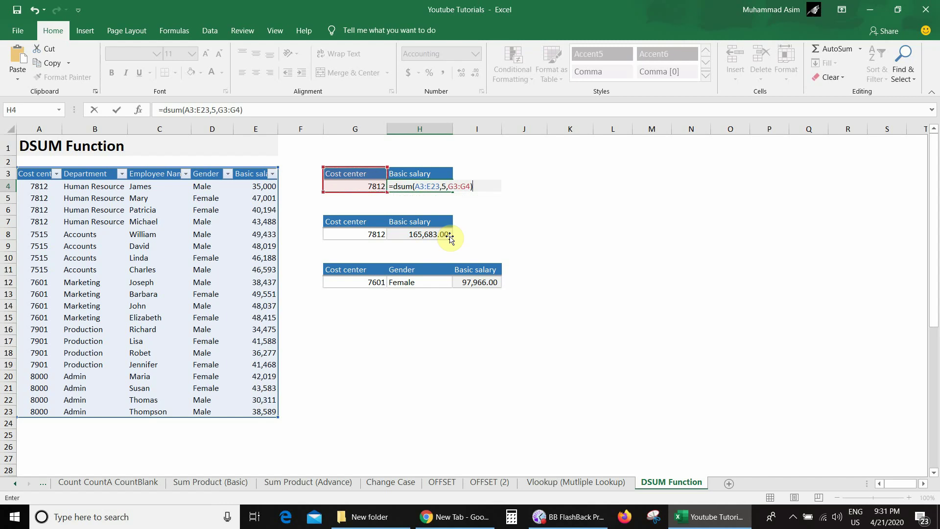
pyautogui.press('Return')
pyautogui.press('Up')
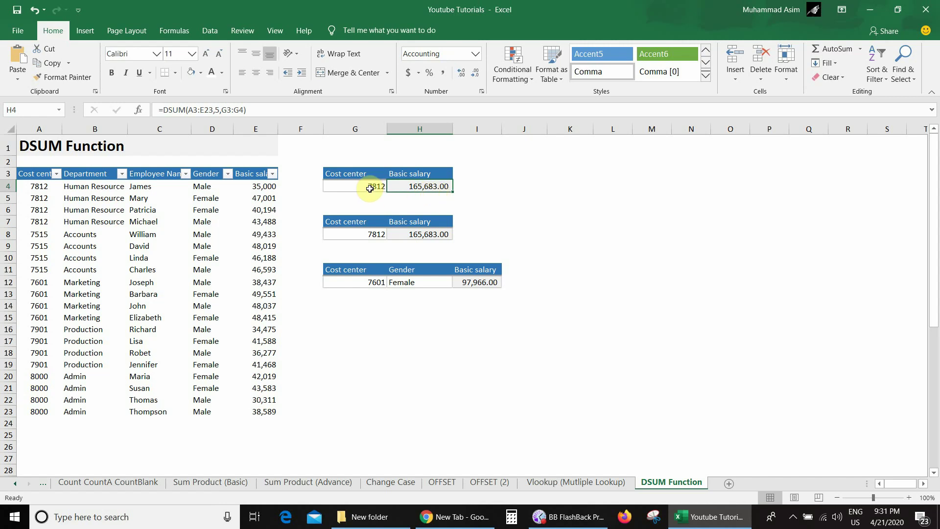
# Step: Check the DSUM result against the sum of the cost center 7812 salaries in E4:E7
pyautogui.moveTo(31, 186); pyautogui.dragTo(32, 224)
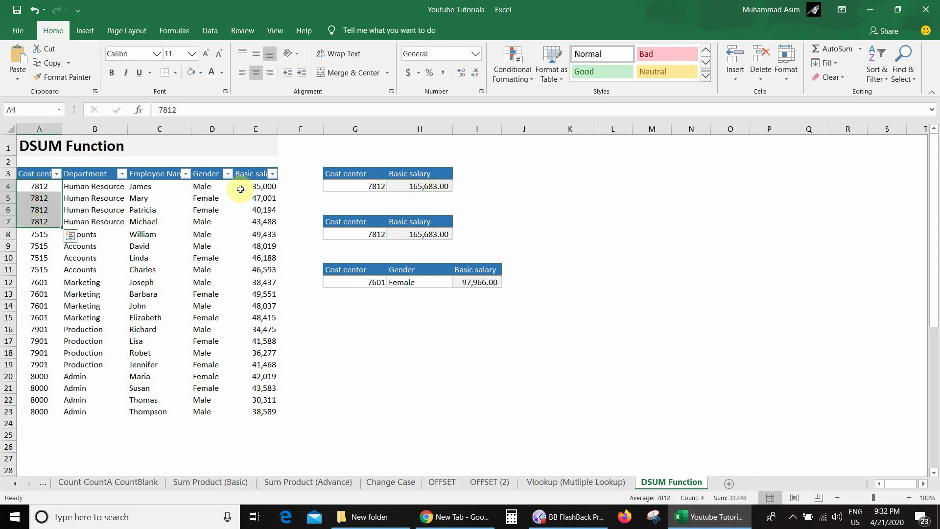
pyautogui.moveTo(259, 186); pyautogui.dragTo(260, 220)
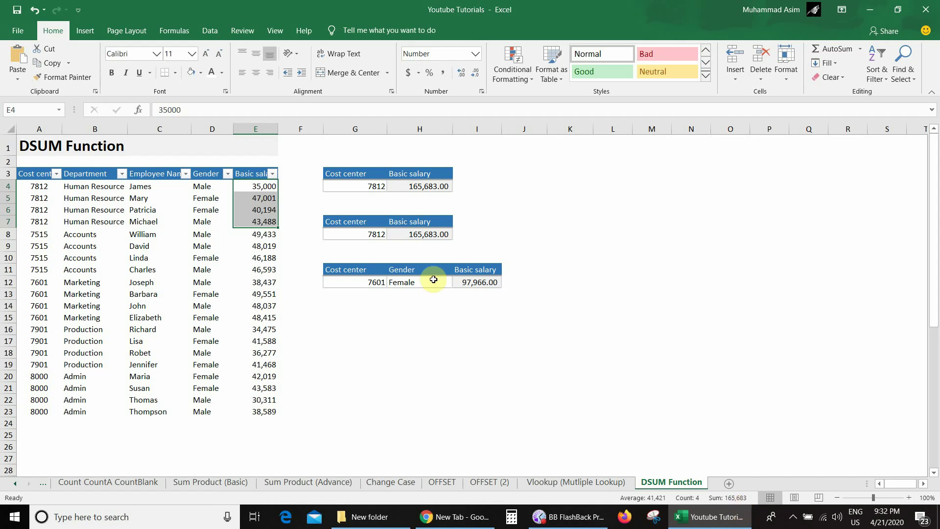
# Step: Set the cost center criterion in G4 to 7515
pyautogui.click(376, 200)
pyautogui.press('Up')
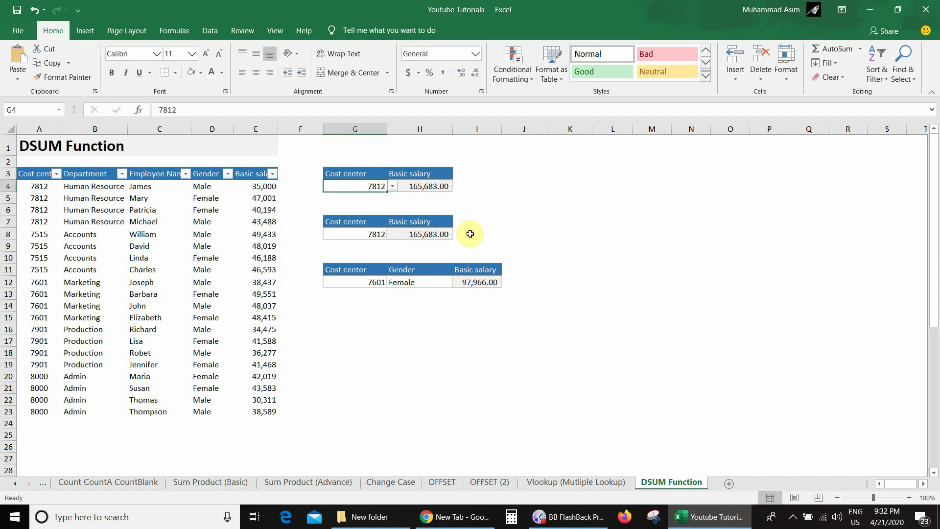
pyautogui.hotkey('shift', 'Right')
pyautogui.hotkey('alt', 'Down')
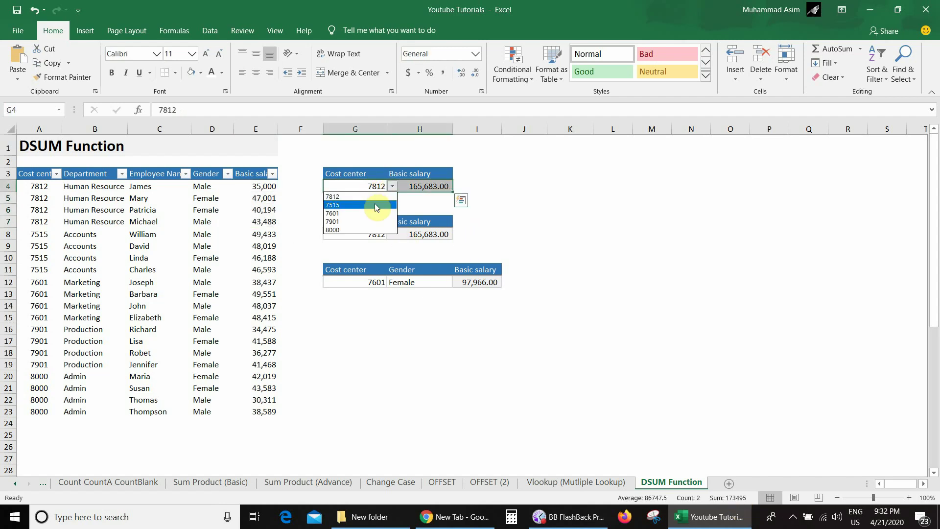
pyautogui.press('Return')
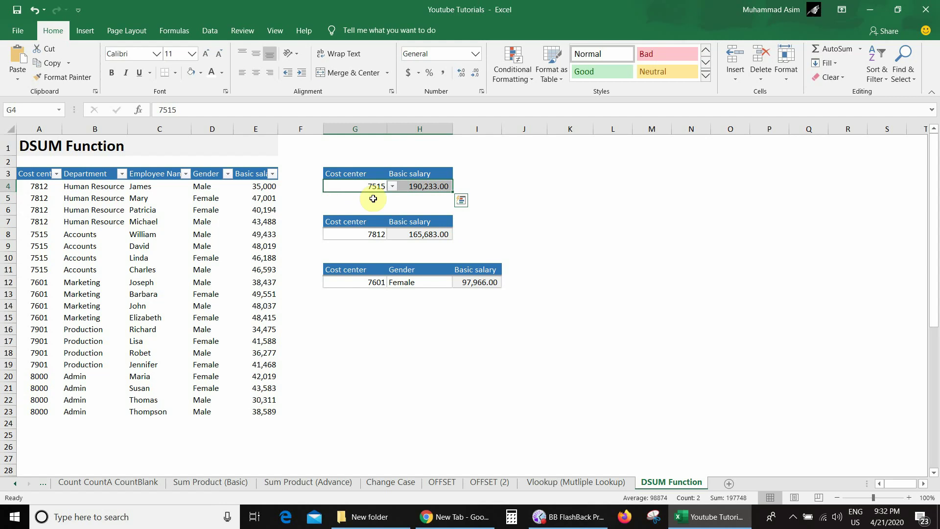
# Step: Compare the H4 result with the cost center 7515 rows and their basic salaries in column E
pyautogui.click(424, 185)
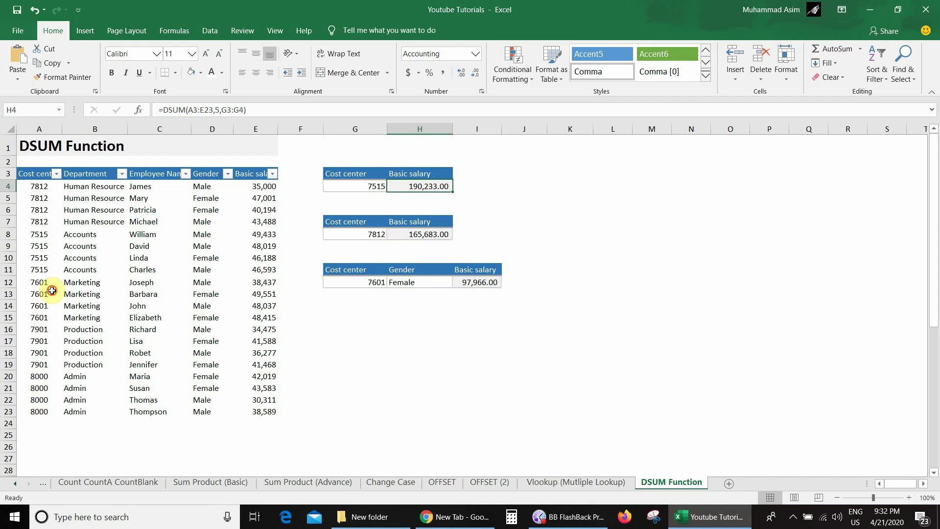
pyautogui.moveTo(38, 234); pyautogui.dragTo(38, 269)
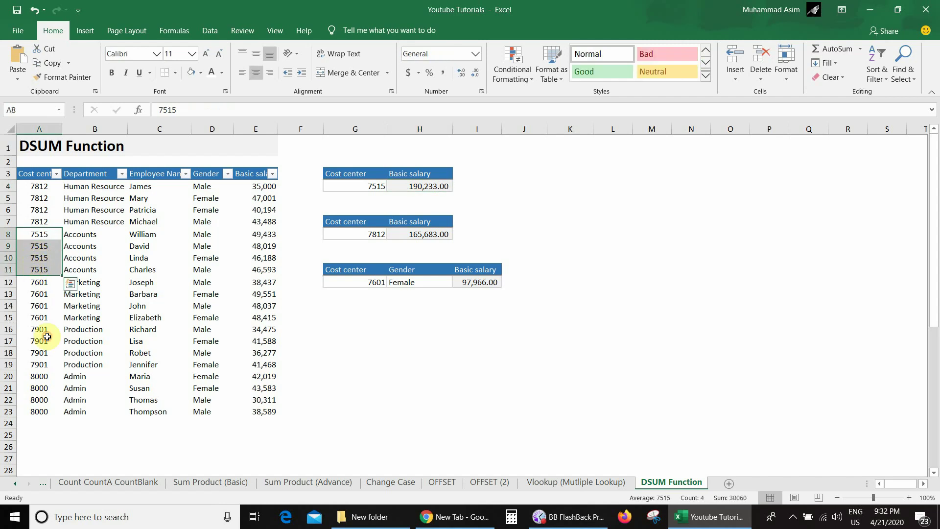
pyautogui.moveTo(256, 236); pyautogui.dragTo(257, 264)
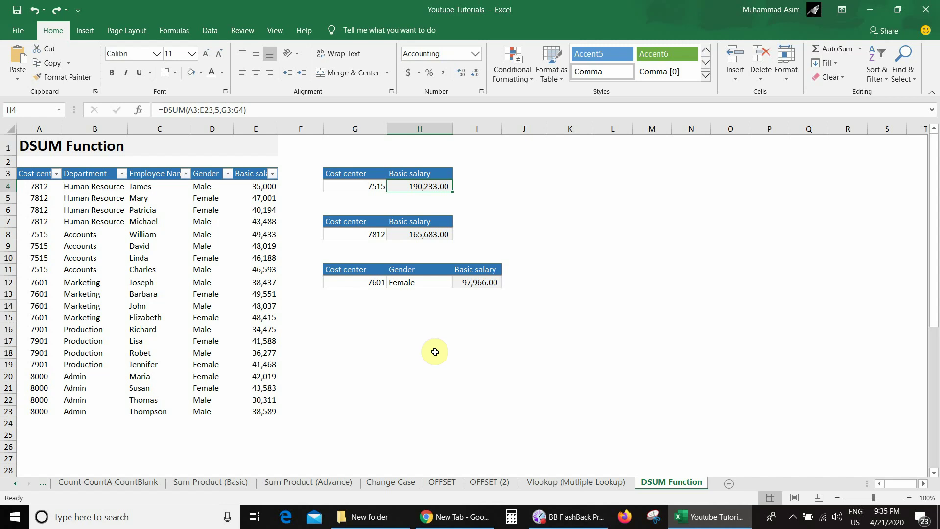
# Step: Replace the formula in H4 with =DSUM(A3:E23,"Basic Salary",G3:G4), giving the field by its column name
pyautogui.press('Delete')
pyautogui.write('=')
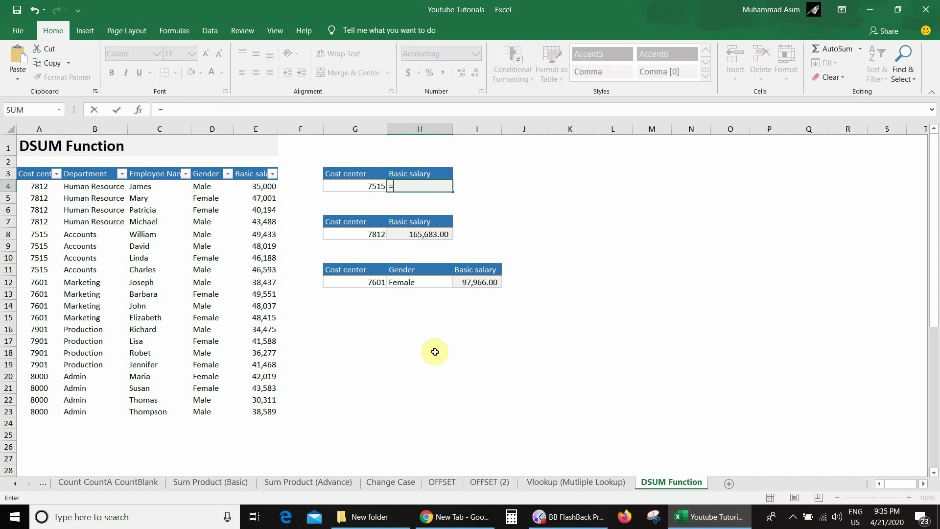
pyautogui.write('dsum(')
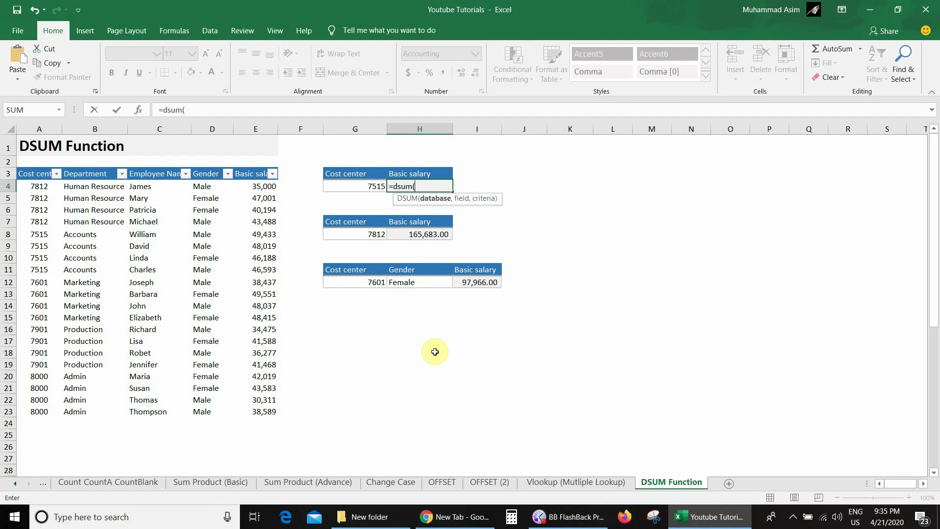
pyautogui.click(37, 173)
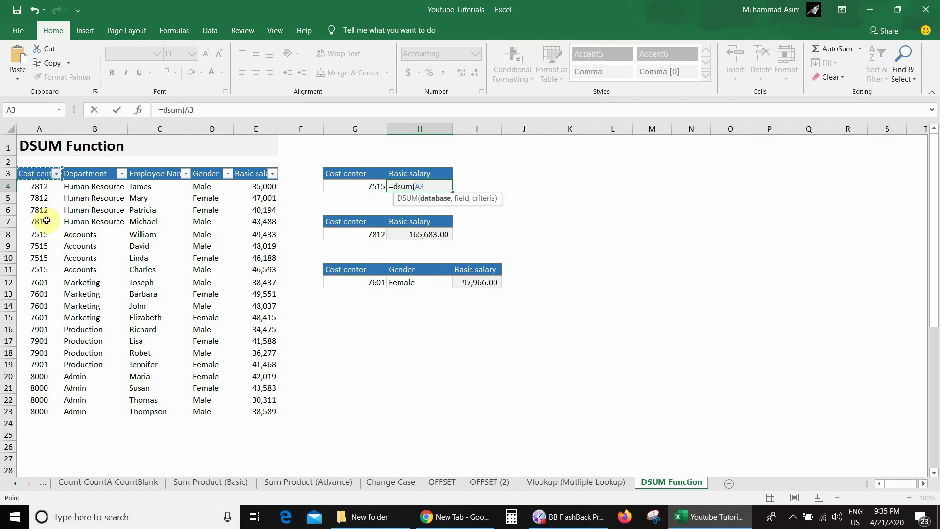
pyautogui.hotkey('ctrl', 'shift', 'Right')
pyautogui.hotkey('ctrl', 'shift', 'Down')
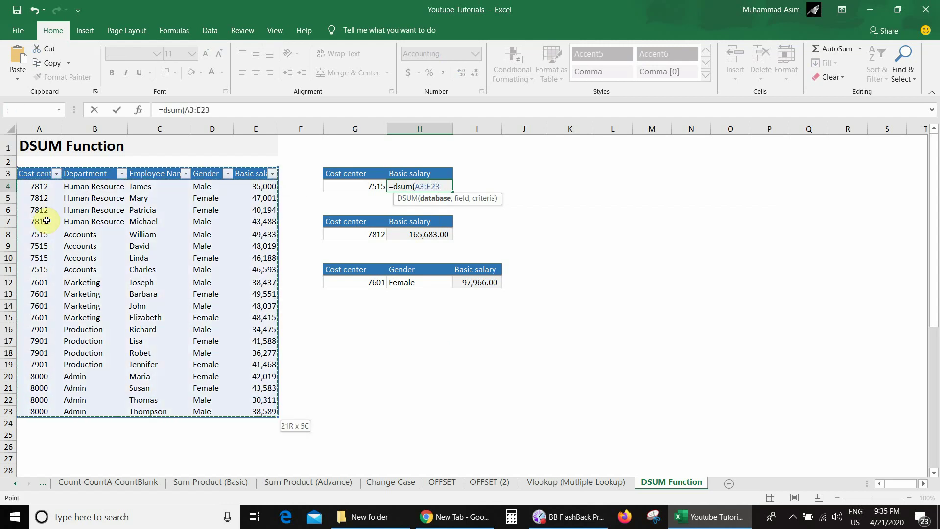
pyautogui.write(',')
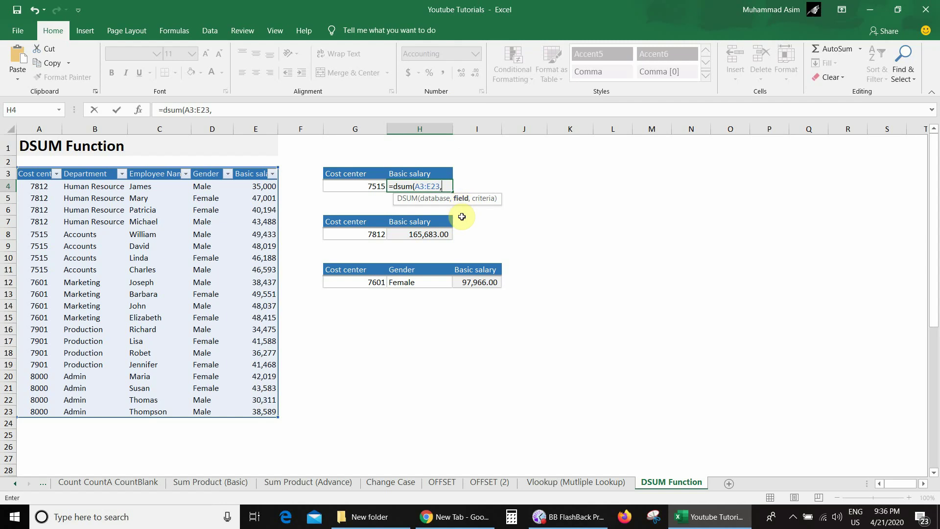
pyautogui.write('"Basic')
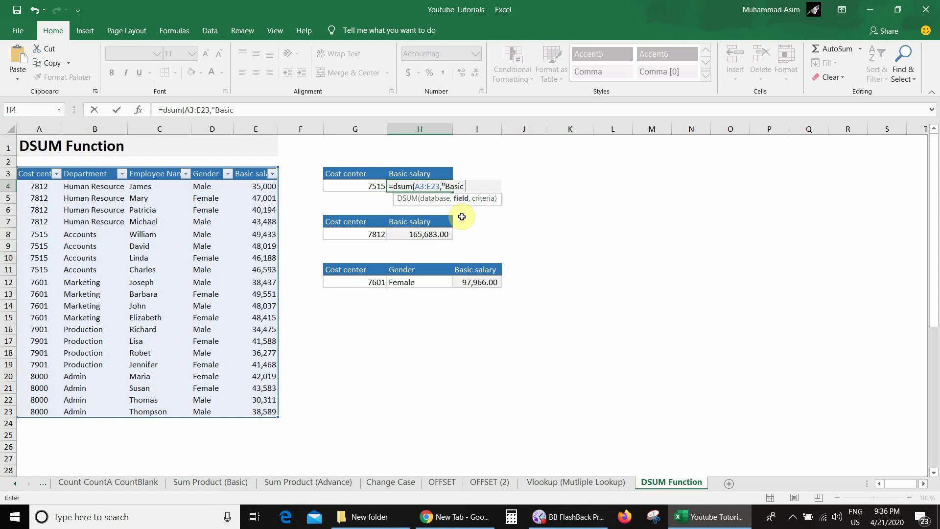
pyautogui.write(' Salary",')
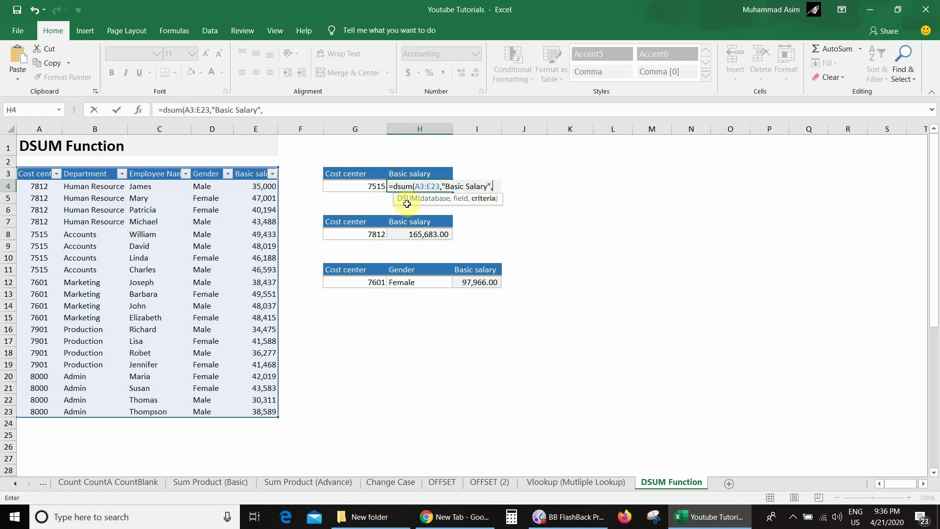
pyautogui.moveTo(363, 178)
pyautogui.mouseDown()
pyautogui.moveTo(447, 185)
pyautogui.moveTo(357, 185)
pyautogui.mouseUp()
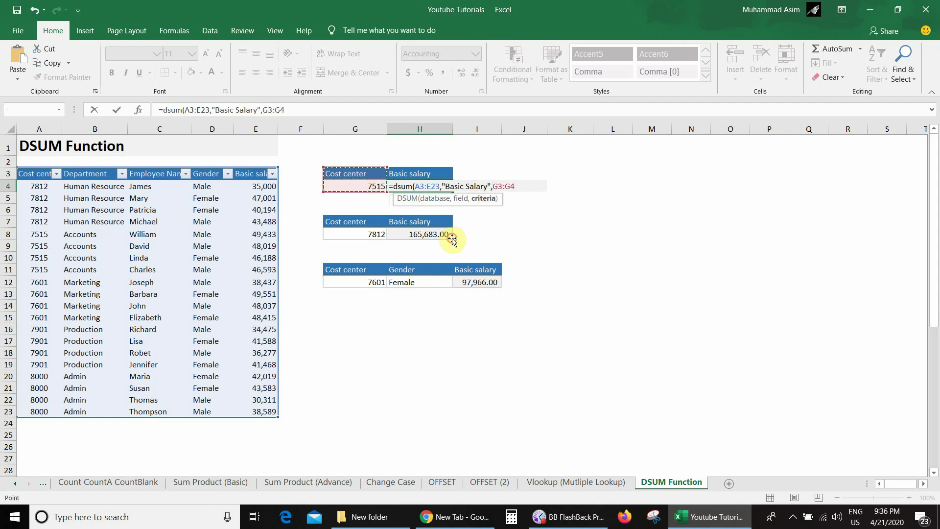
pyautogui.write(')')
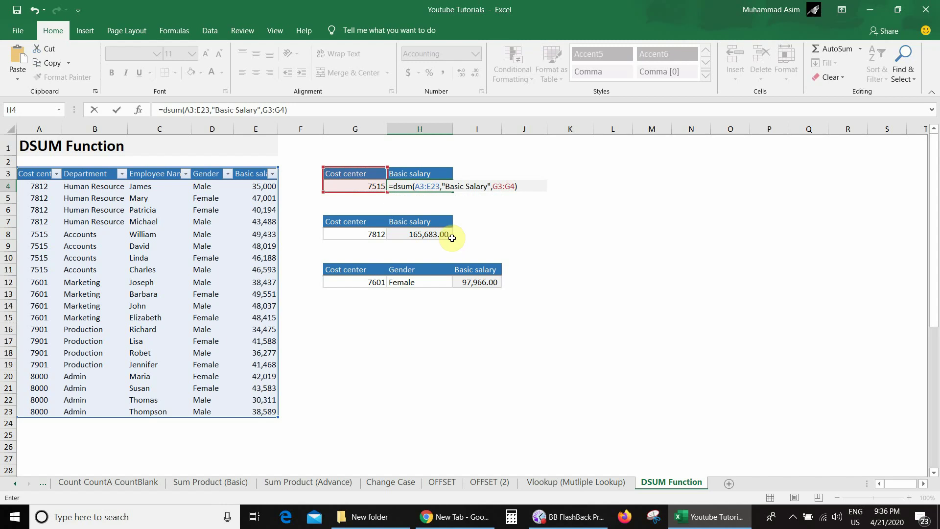
pyautogui.press('Return')
pyautogui.press('Up')
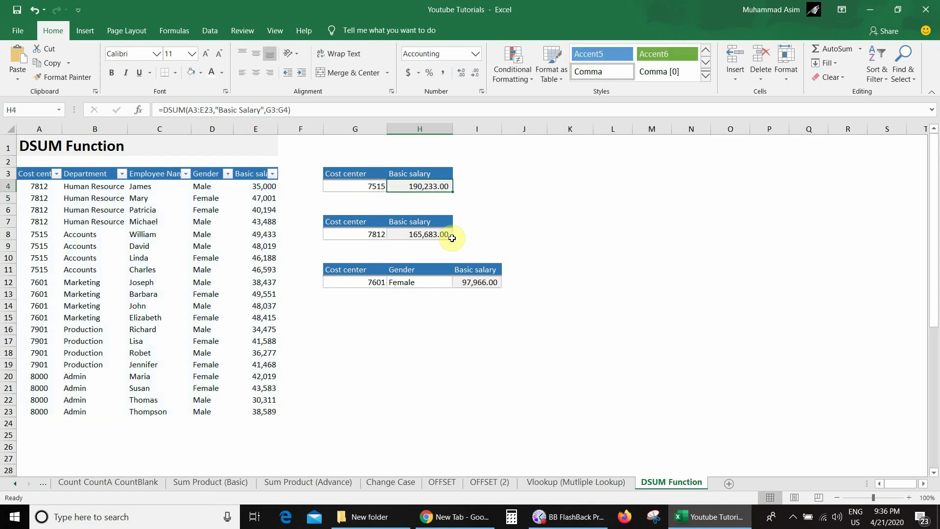
# Step: Set the cost center criterion in G4 to 8000
pyautogui.press('Left')
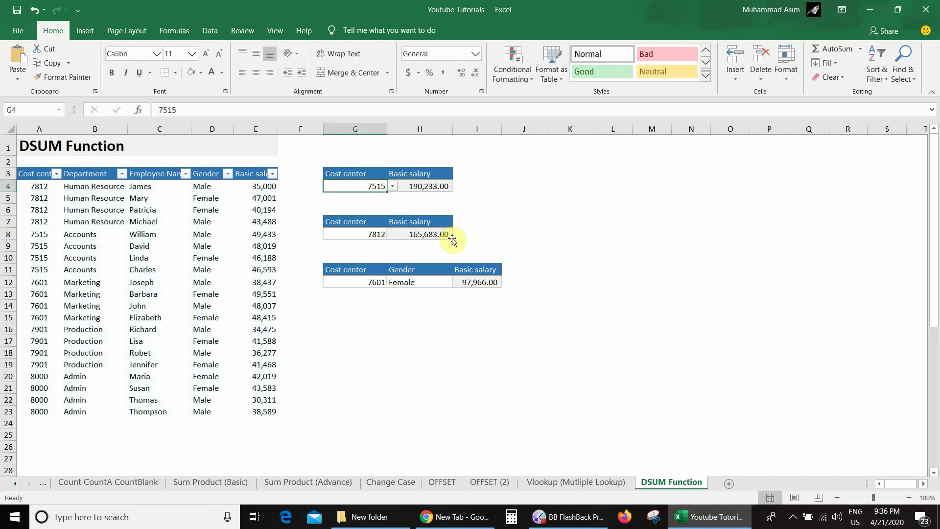
pyautogui.hotkey('alt', 'Down')
pyautogui.press('Down')
pyautogui.press('Down')
pyautogui.press('Down')
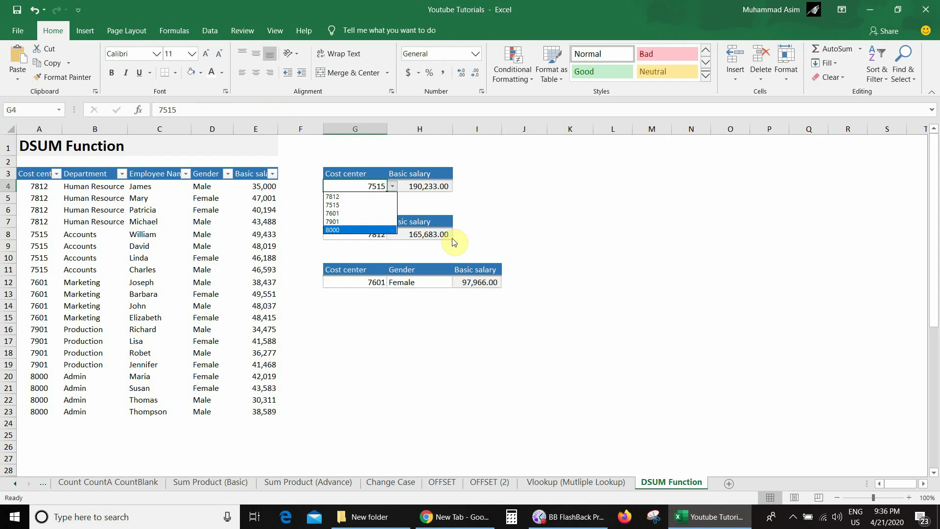
pyautogui.press('Return')
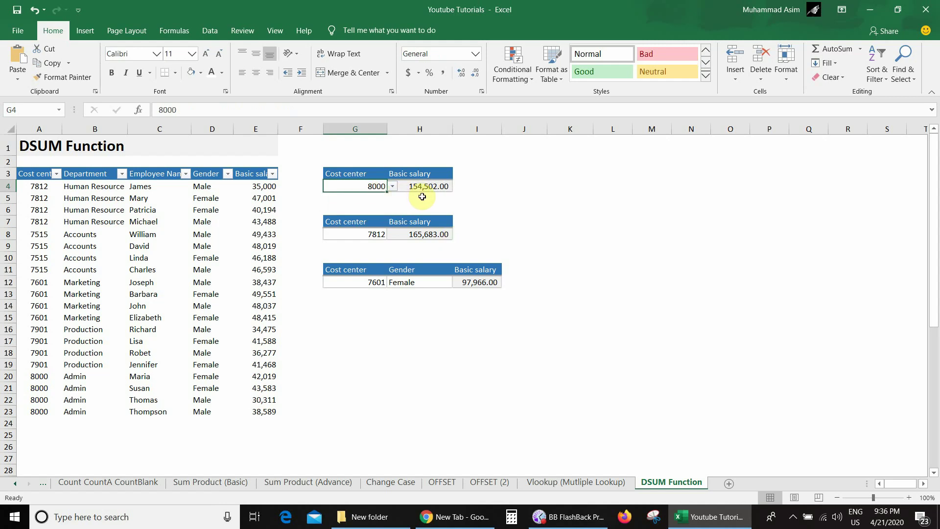
# Step: Check the H4 result against the sum of the cost center 8000 basic salaries in E20:E23
pyautogui.moveTo(39, 376); pyautogui.dragTo(39, 387)
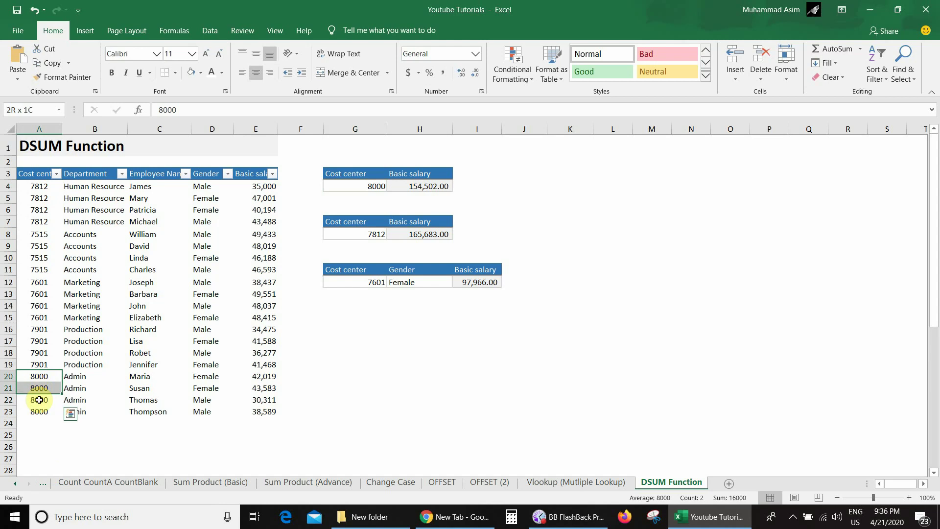
pyautogui.click(251, 381)
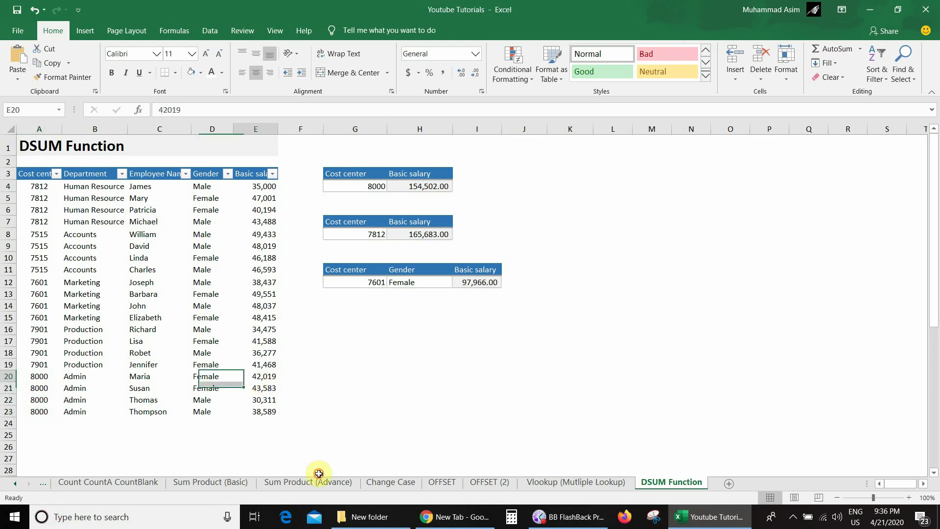
pyautogui.moveTo(254, 377); pyautogui.dragTo(256, 410)
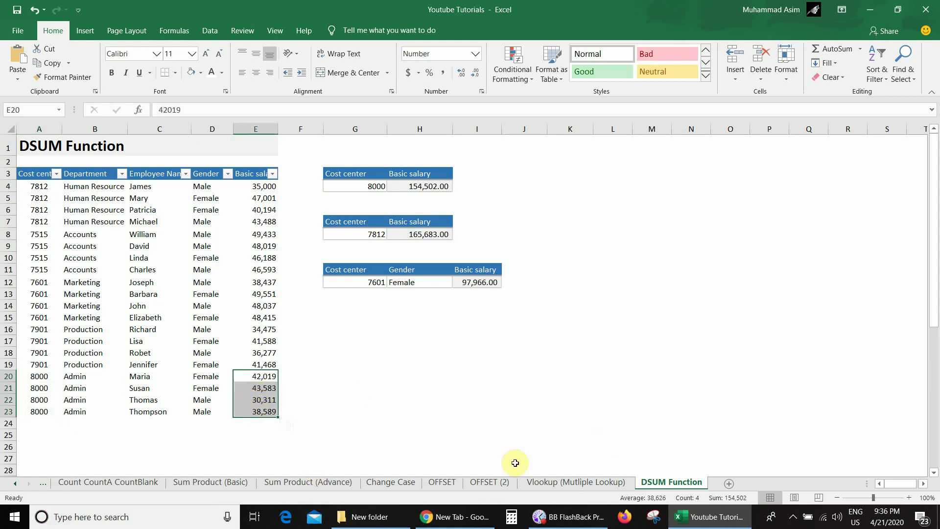
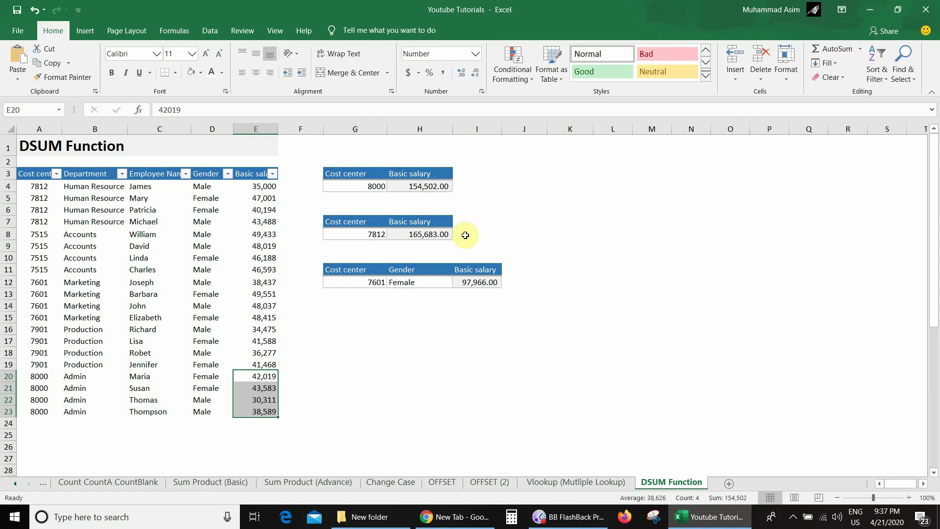
# Step: Replace the formula in H8 with =DSUM(A3:E23,H7,G7:G8), giving the field as a reference to the Basic salary header cell
pyautogui.click(430, 234)
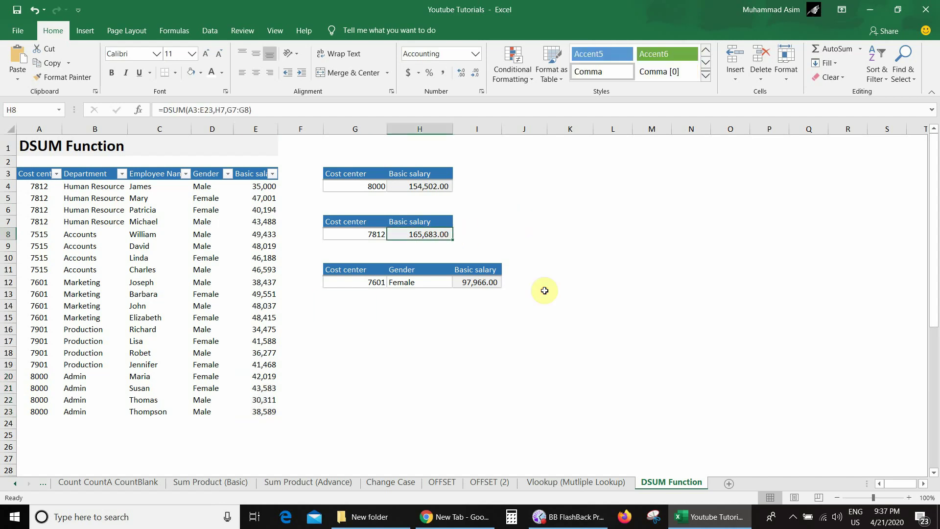
pyautogui.press('Delete')
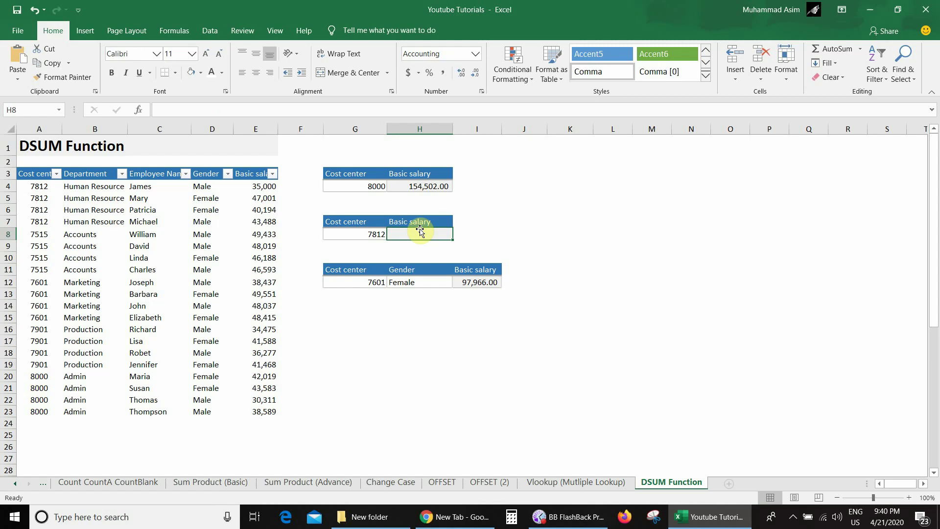
pyautogui.write('=dsu')
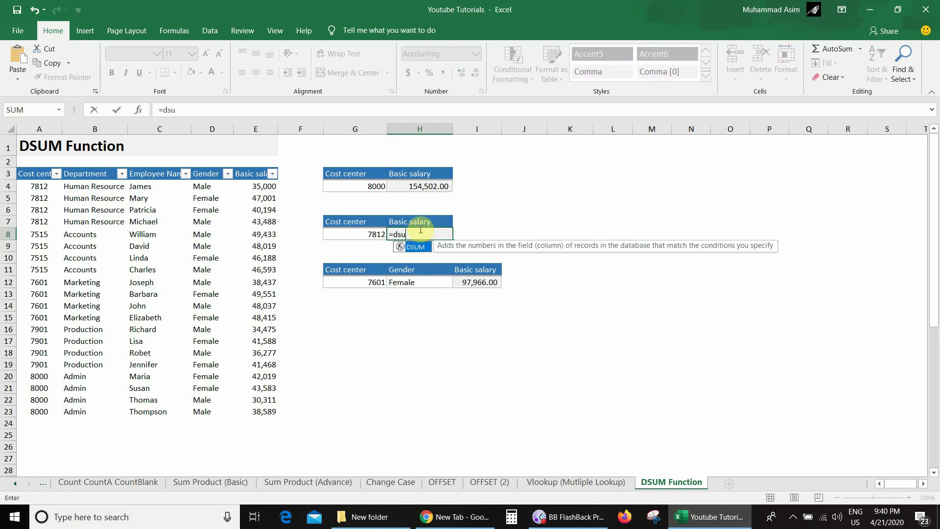
pyautogui.write('m(')
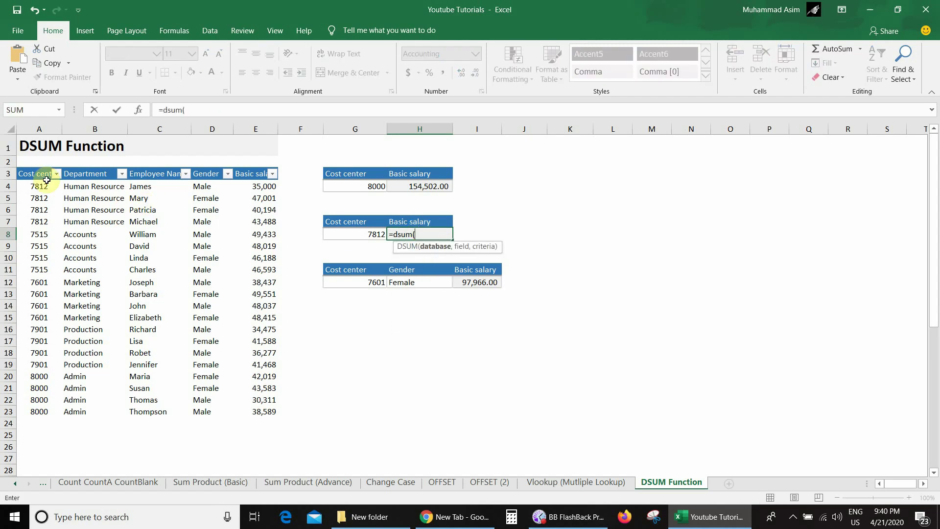
pyautogui.moveTo(34, 173); pyautogui.dragTo(262, 412)
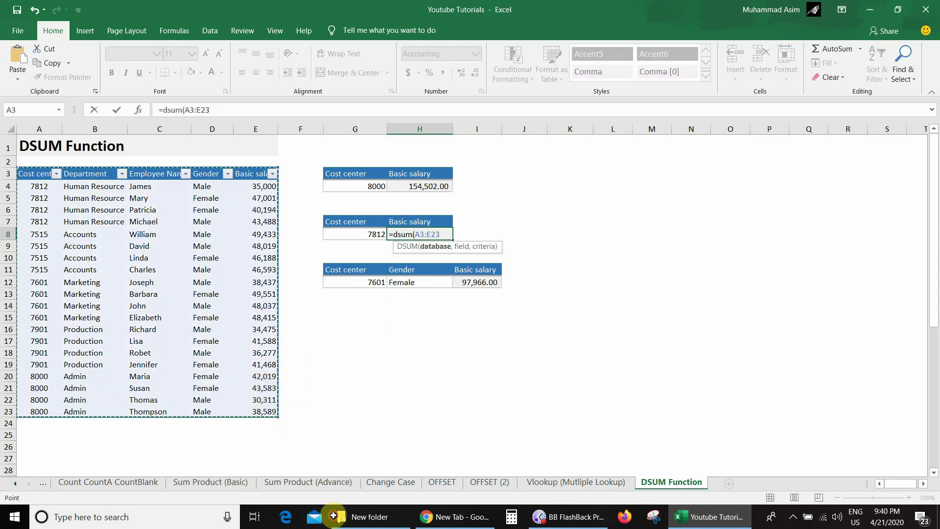
pyautogui.write(',')
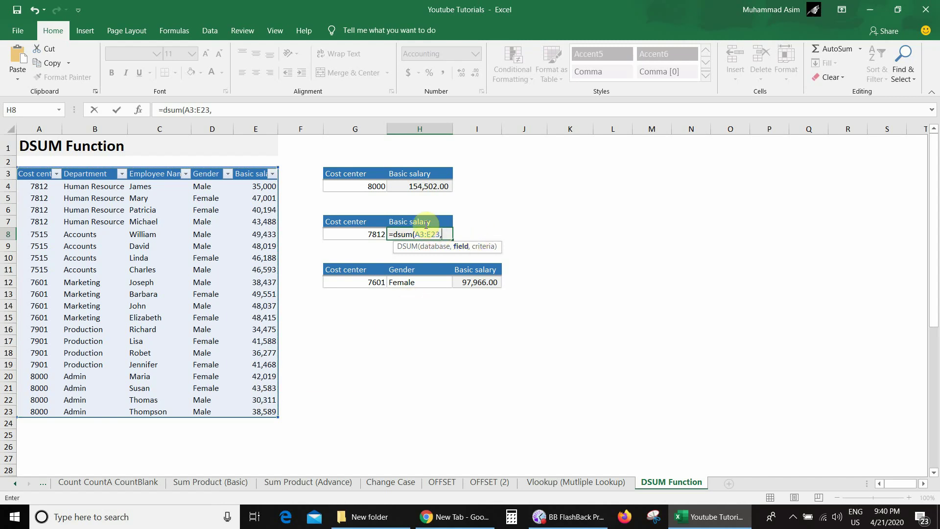
pyautogui.click(420, 220)
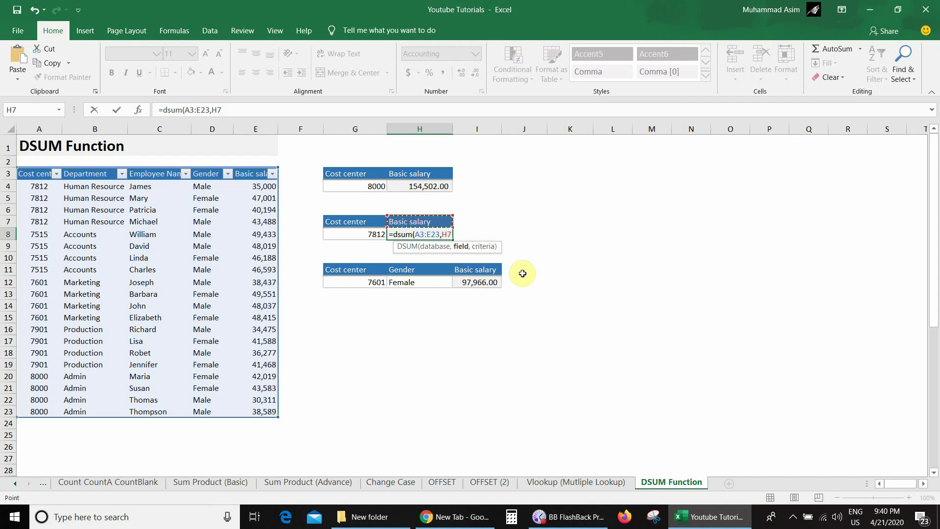
pyautogui.write(',')
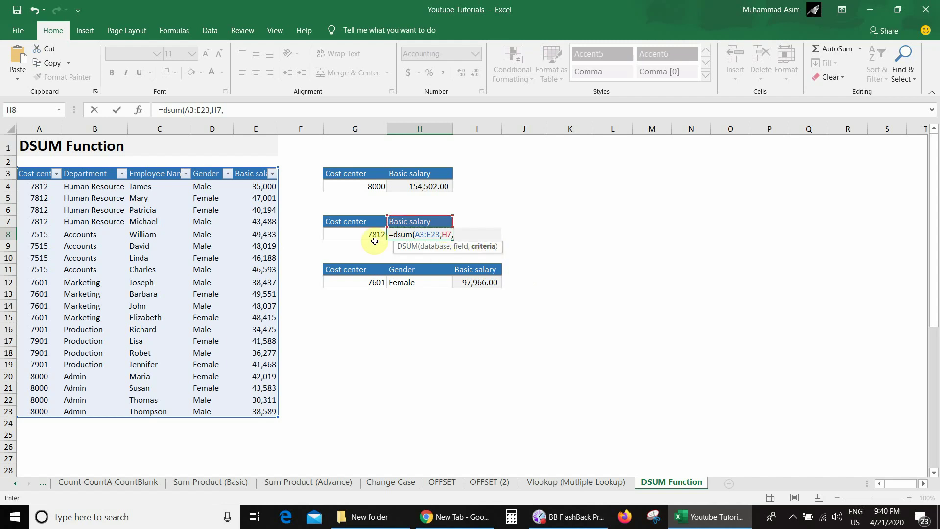
pyautogui.moveTo(354, 221); pyautogui.dragTo(357, 235)
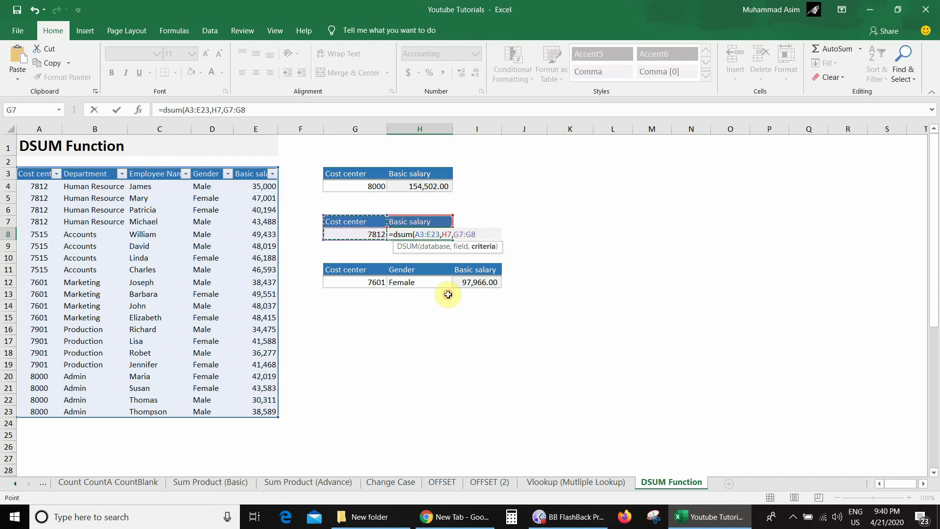
pyautogui.write(')')
pyautogui.press('Return')
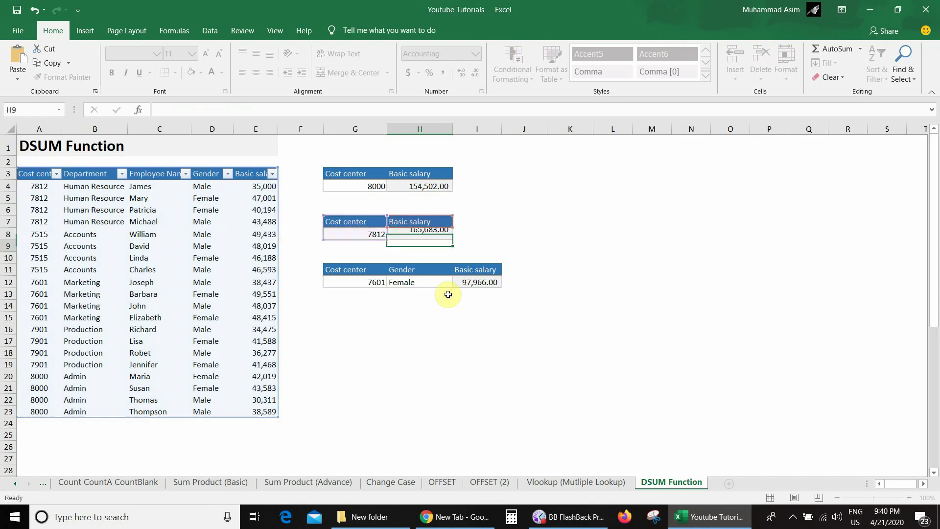
pyautogui.press('Up')
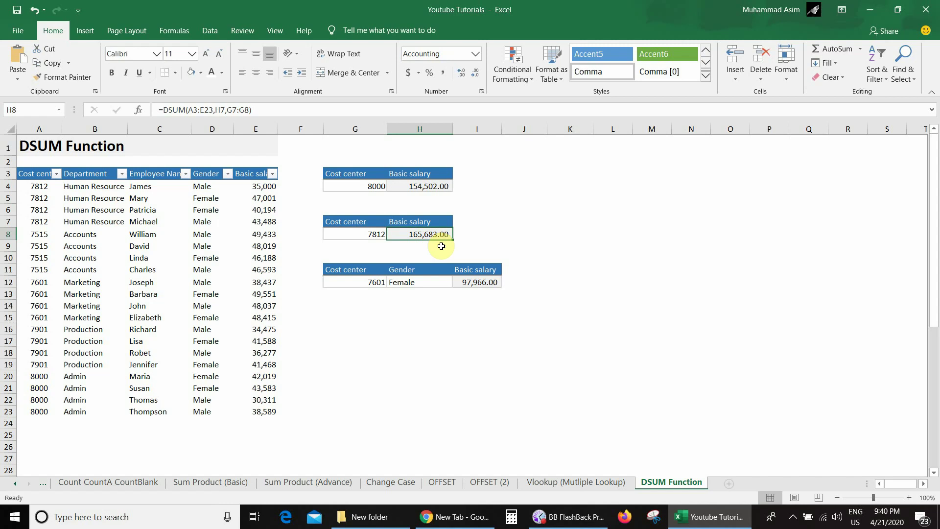
# Step: Check the H8 result against the sum of the cost center 7812 basic salaries in E4:E7
pyautogui.press('Left')
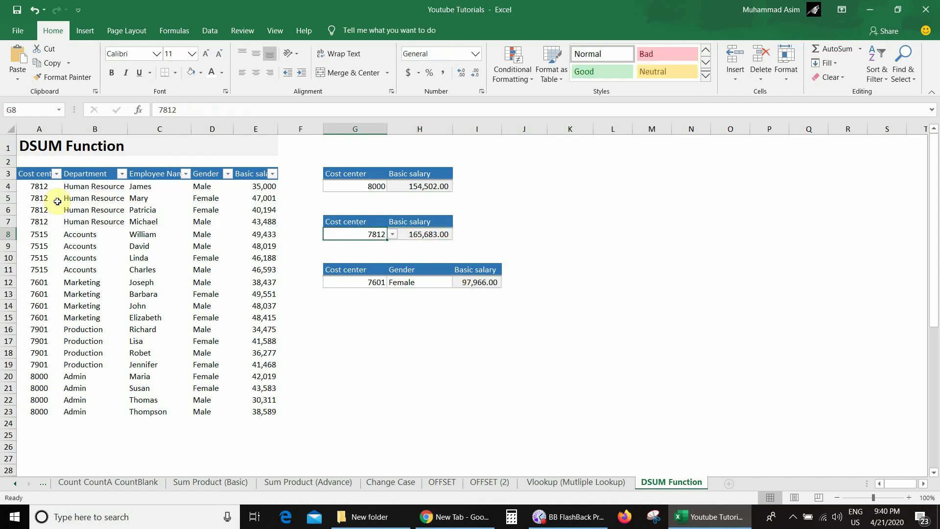
pyautogui.moveTo(39, 186); pyautogui.dragTo(45, 219)
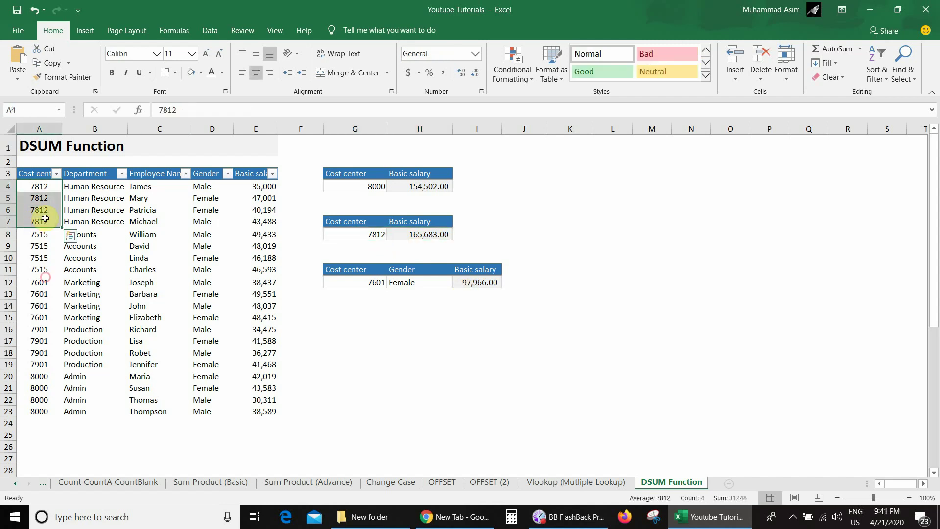
pyautogui.click(247, 186)
pyautogui.moveTo(247, 186); pyautogui.dragTo(248, 223)
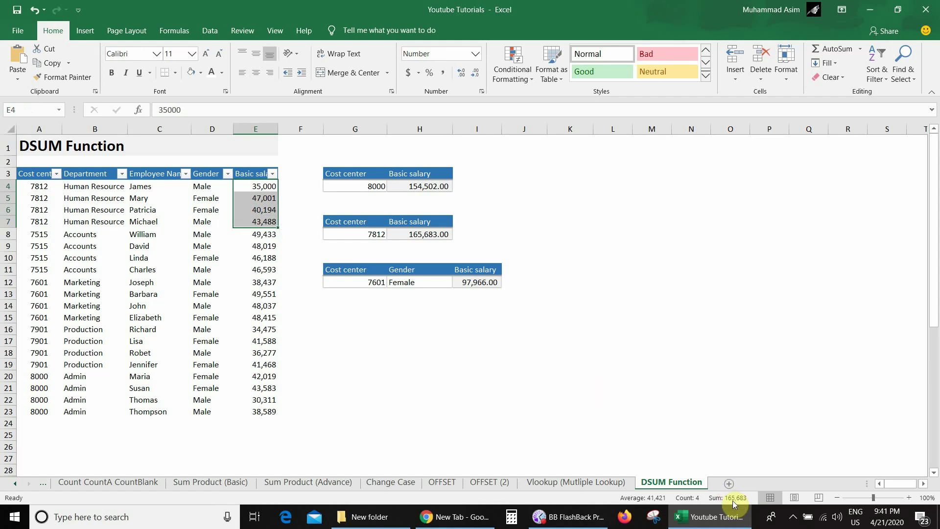
# Step: Set the cost center criterion in G8 to 7901
pyautogui.click(359, 235)
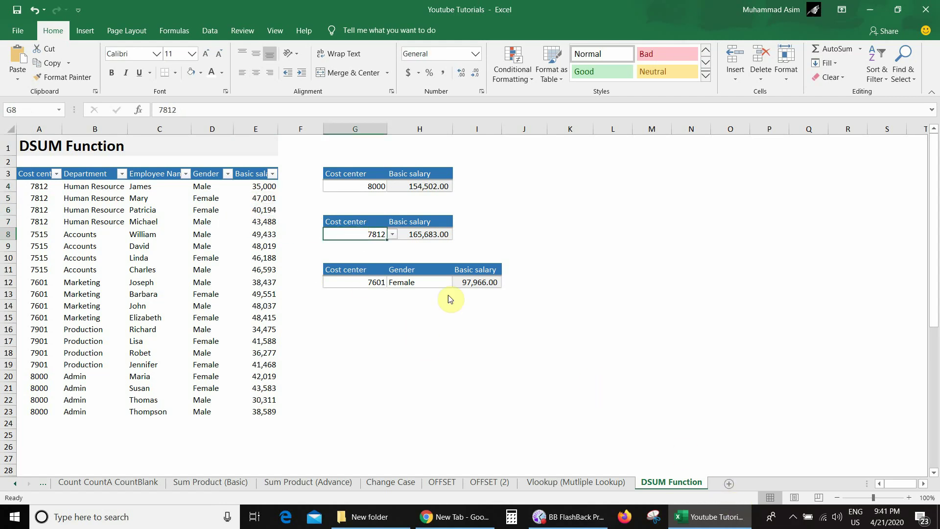
pyautogui.hotkey('alt', 'Down')
pyautogui.press('Down')
pyautogui.press('Down')
pyautogui.press('Down')
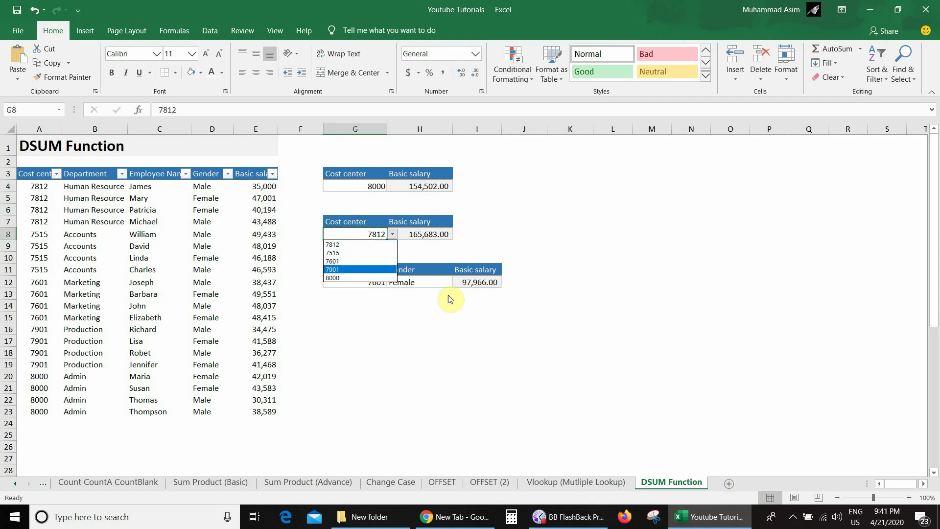
pyautogui.press('Return')
# Step: Check the H8 result against the sum of the cost center 7901 basic salaries in E16:E19
pyautogui.click(438, 234)
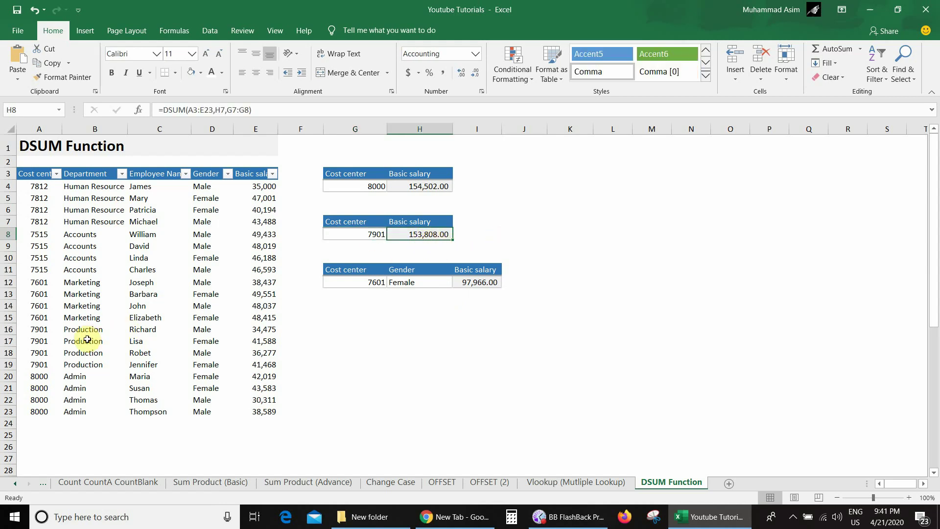
pyautogui.moveTo(45, 331); pyautogui.dragTo(39, 365)
pyautogui.moveTo(267, 329); pyautogui.dragTo(267, 367)
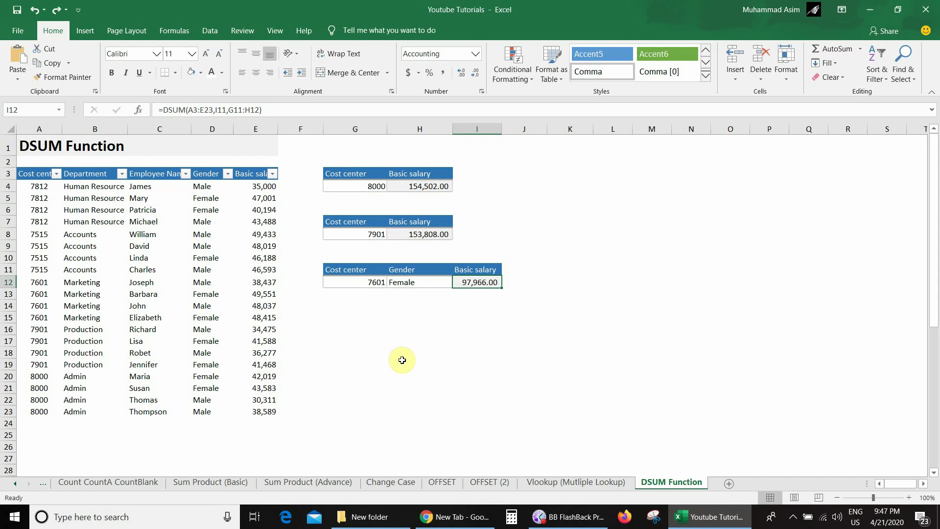
# Step: Replace the formula in I12 with =DSUM(A3:E23,I11,G11:H12), using both cost center and gender as criteria
pyautogui.press('Delete')
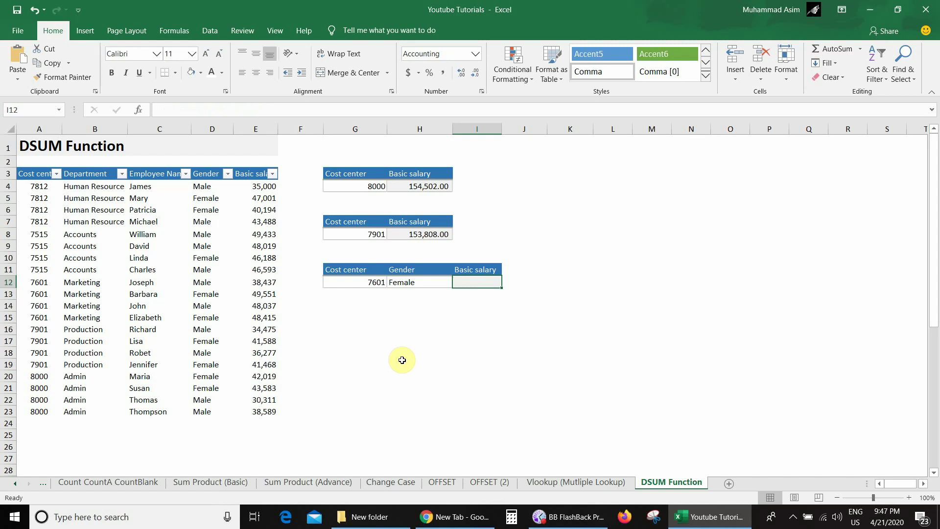
pyautogui.write('=')
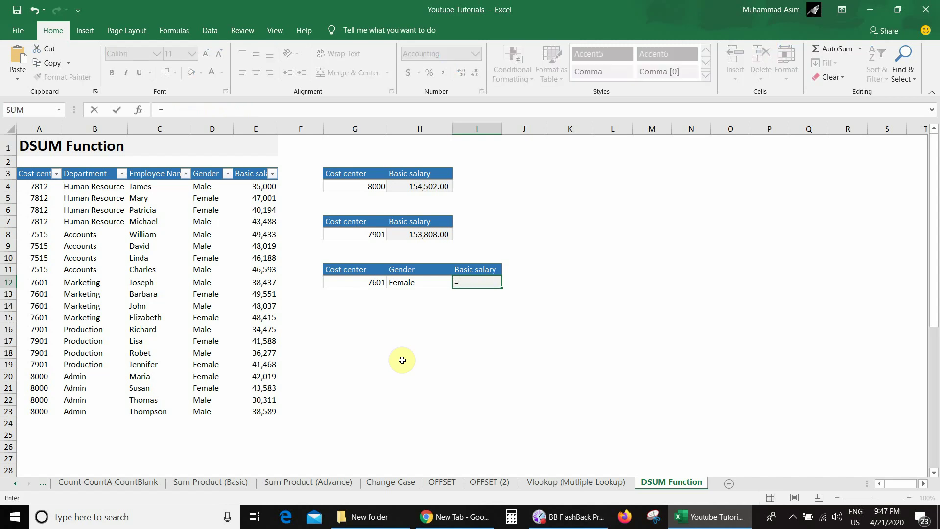
pyautogui.write('dsum(')
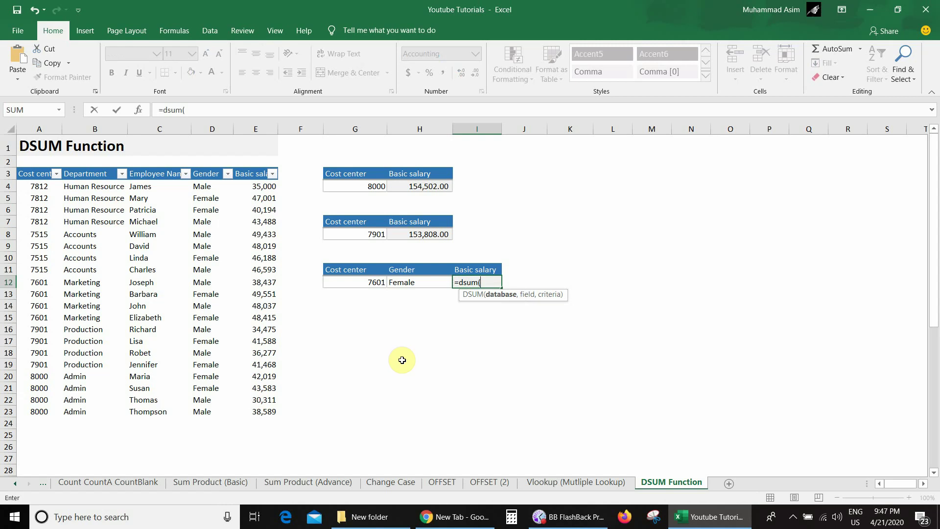
pyautogui.moveTo(29, 173); pyautogui.dragTo(265, 411)
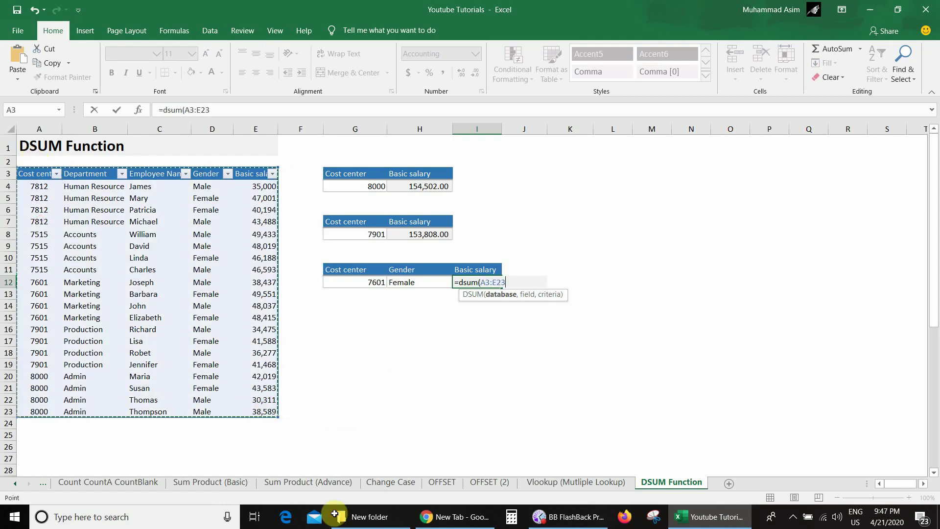
pyautogui.write(',')
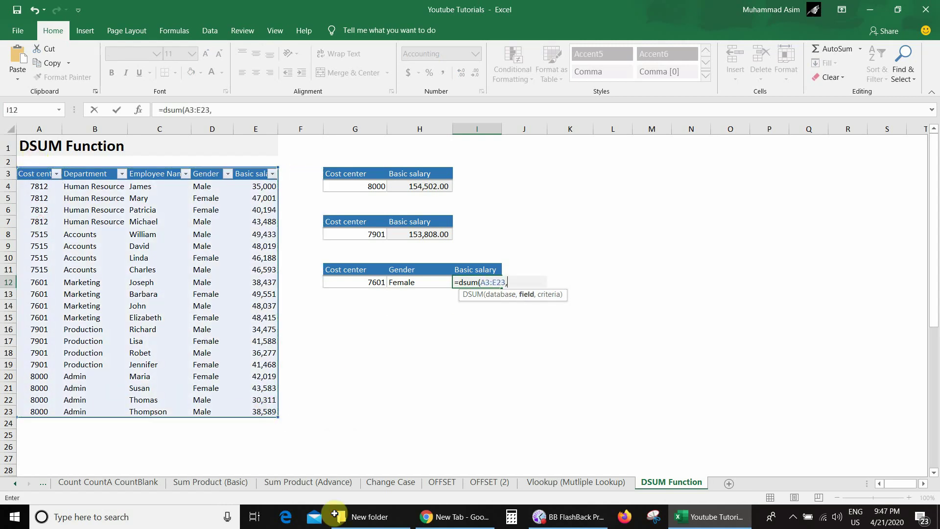
pyautogui.click(478, 270)
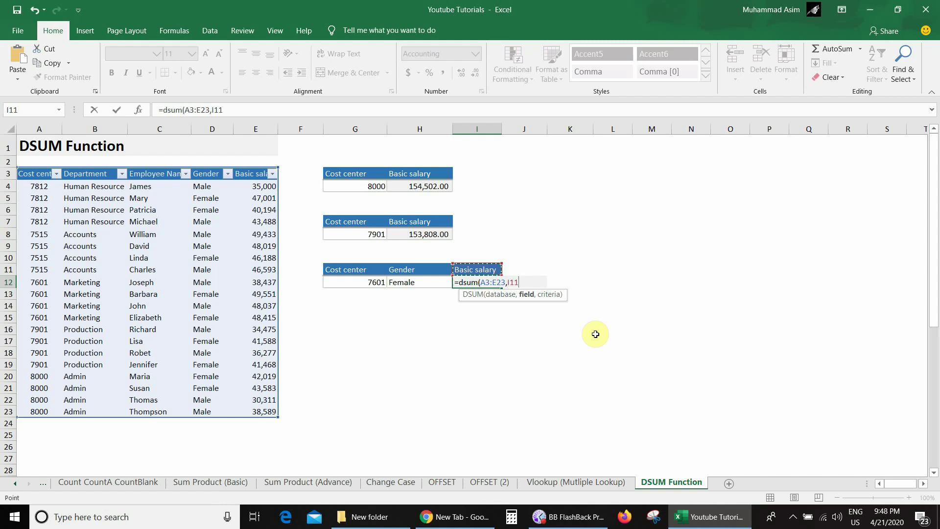
pyautogui.write(',')
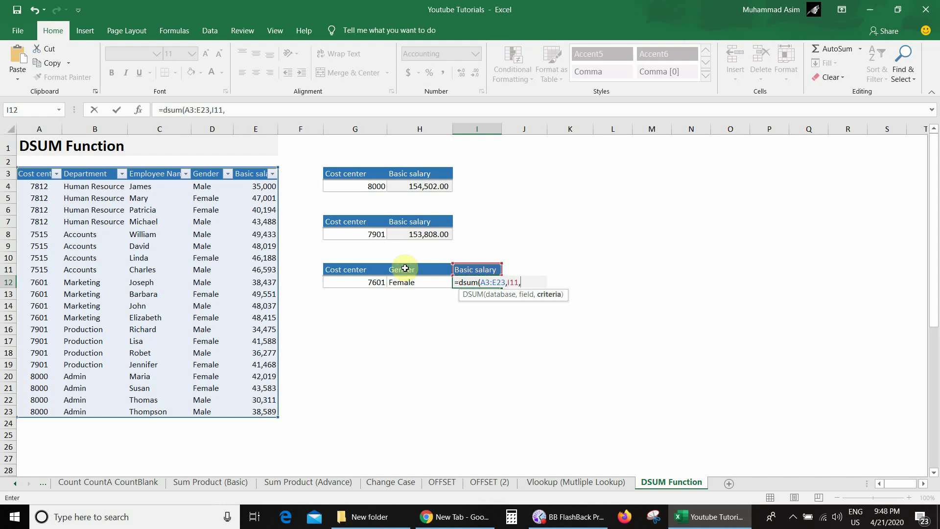
pyautogui.moveTo(368, 269); pyautogui.dragTo(404, 283)
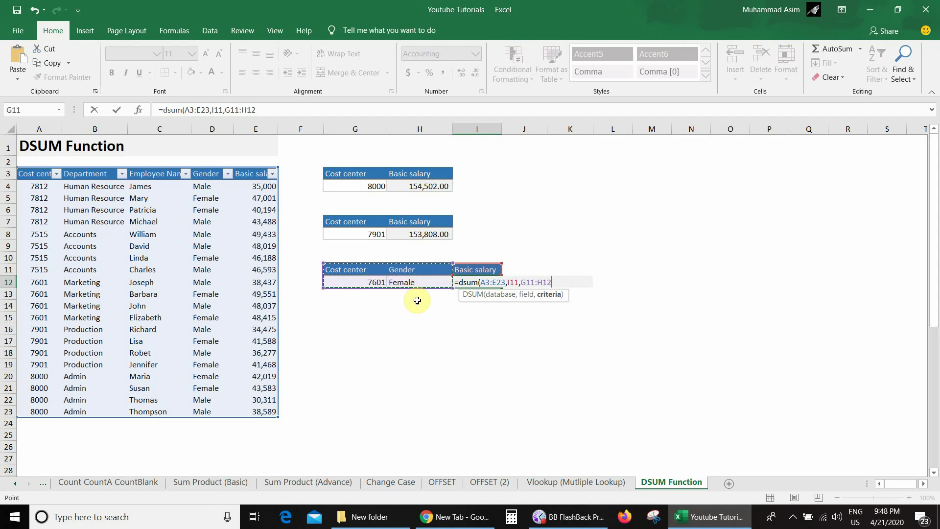
pyautogui.write(')')
pyautogui.hotkey('ctrl', 'Return')
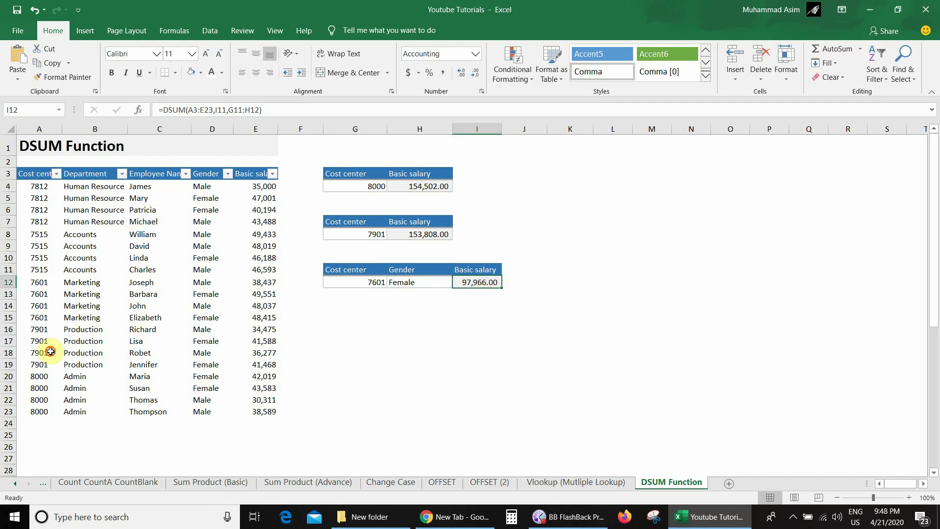
# Step: Check the I12 result against the sum of the female basic salaries of cost center 7601 in E13 and E15
pyautogui.moveTo(39, 282); pyautogui.dragTo(38, 317)
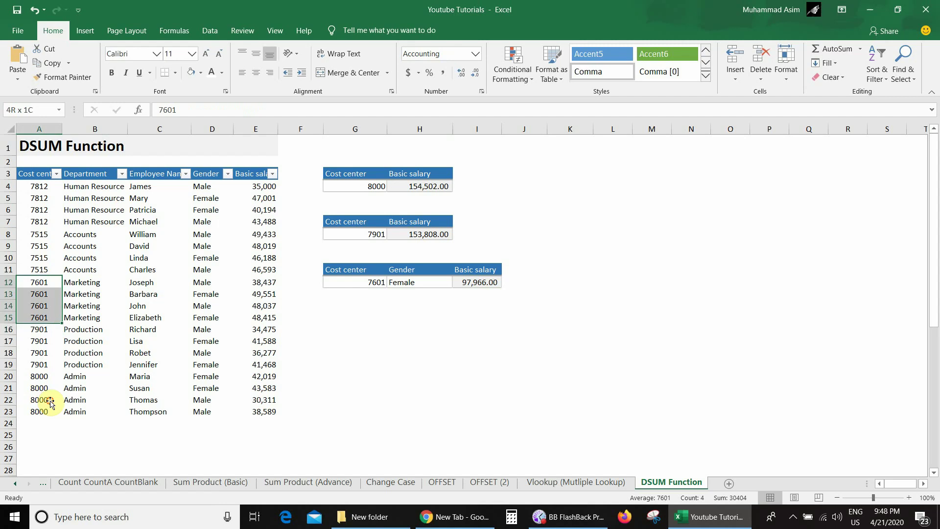
pyautogui.moveTo(50, 402); pyautogui.dragTo(51, 403)
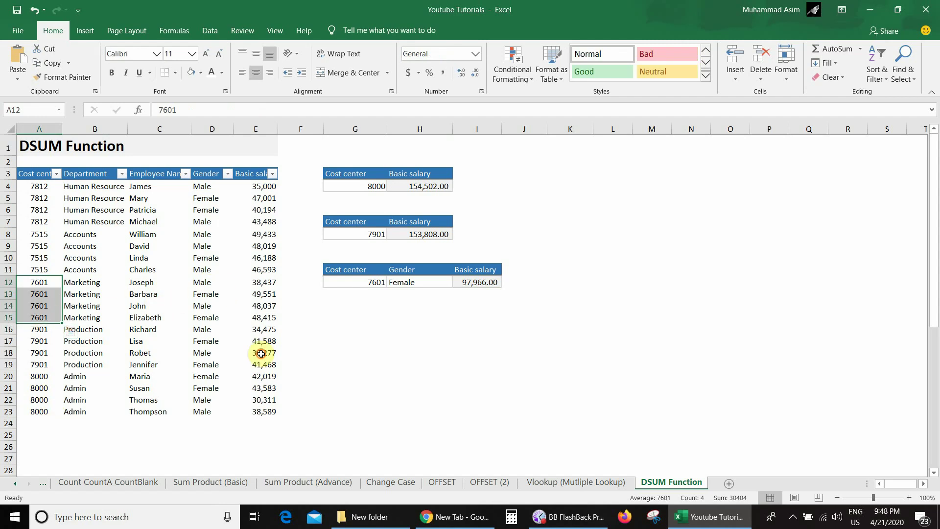
pyautogui.moveTo(208, 282); pyautogui.dragTo(211, 314)
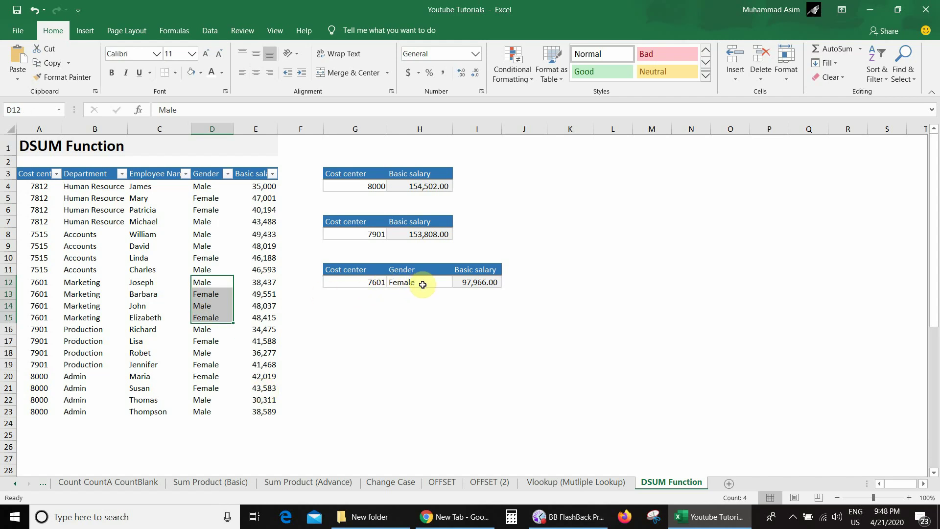
pyautogui.click(264, 293)
pyautogui.keyDown('ctrl'); pyautogui.click(265, 317); pyautogui.keyUp('ctrl')
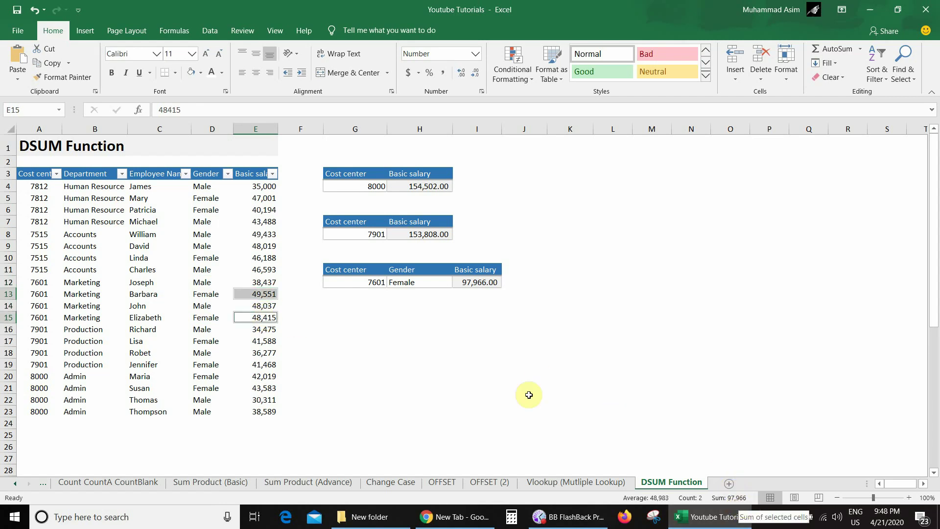
pyautogui.click(381, 305)
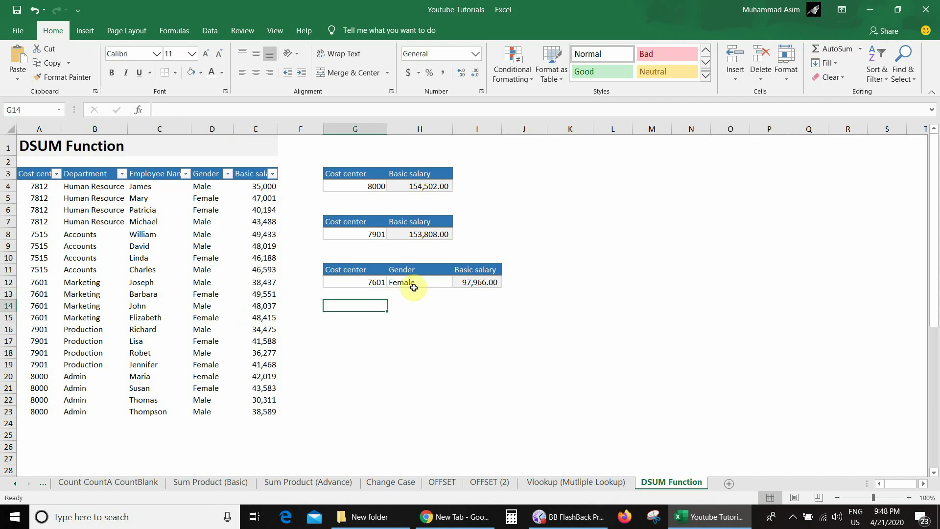
# Step: Set the gender criterion in H12 to Male
pyautogui.click(438, 283)
pyautogui.click(458, 283)
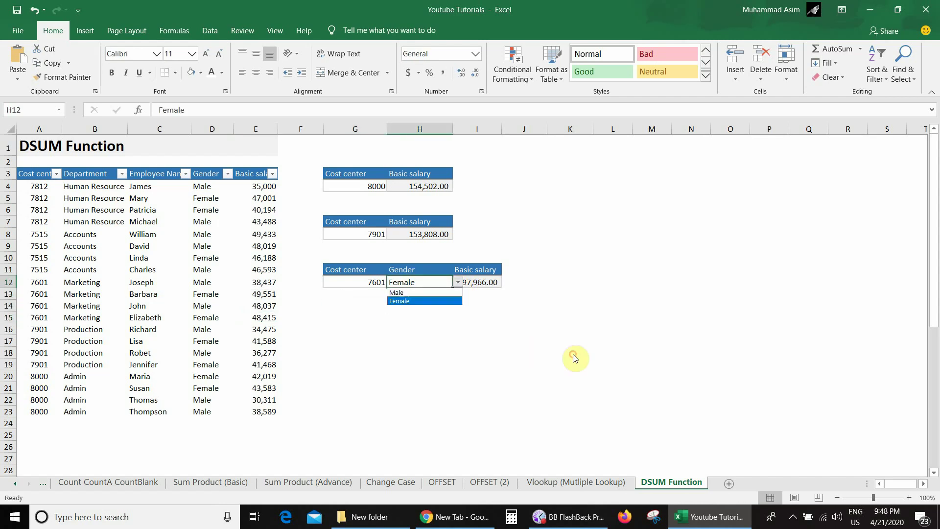
pyautogui.press('Return')
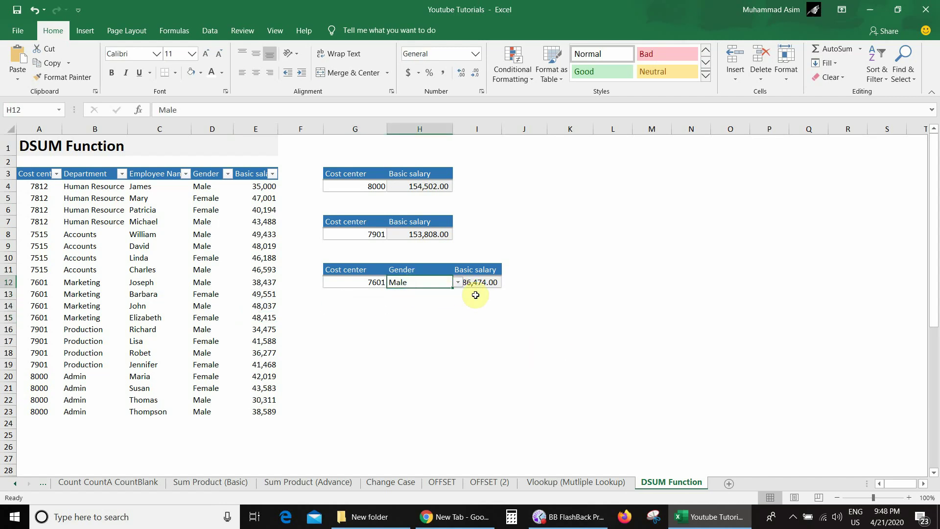
pyautogui.click(478, 292)
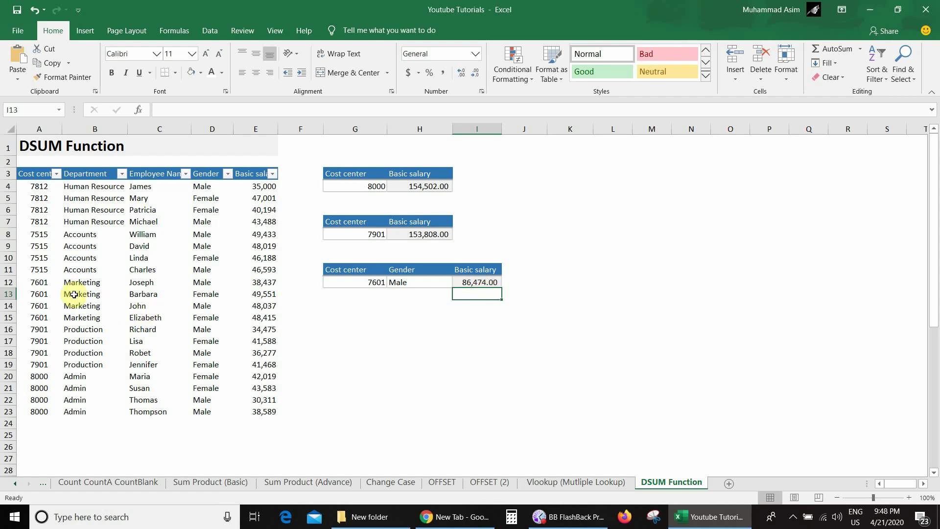
# Step: Check the I12 result against the sum of the male basic salaries of cost center 7601 in E12 and E14
pyautogui.moveTo(40, 282); pyautogui.dragTo(39, 317)
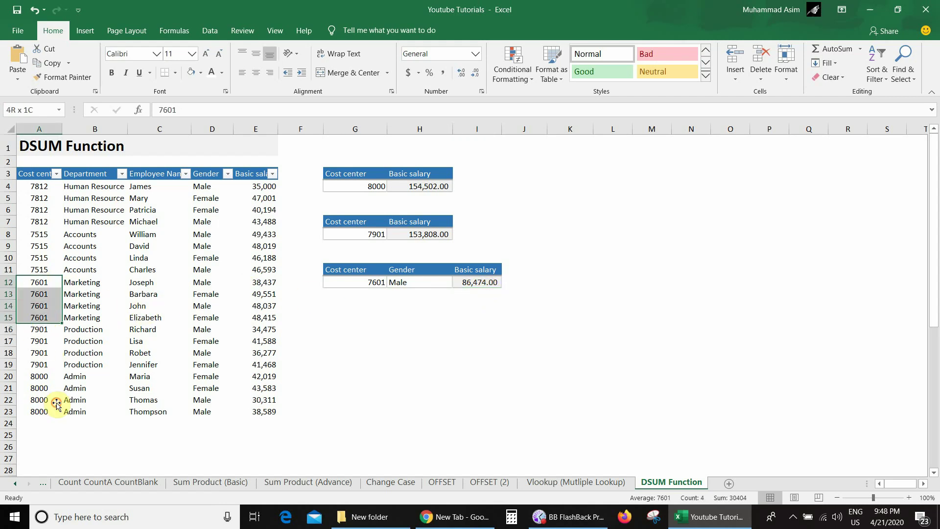
pyautogui.click(254, 282)
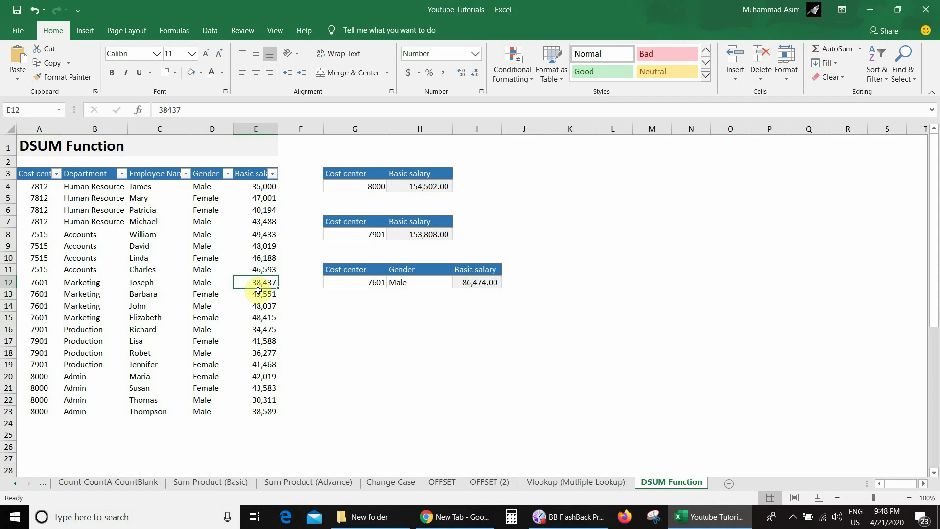
pyautogui.keyDown('ctrl'); pyautogui.click(260, 307); pyautogui.keyUp('ctrl')
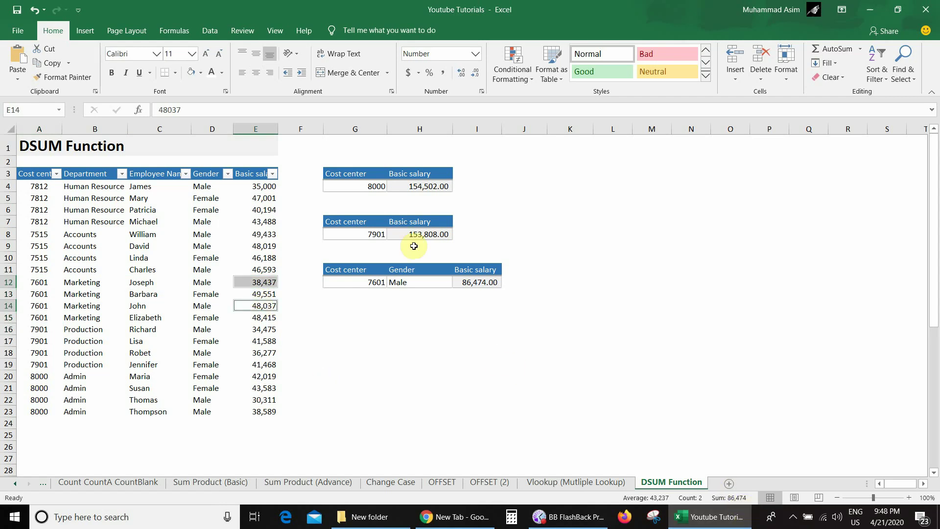
# Step: Set the cost center criterion in G12 to 7515
pyautogui.click(367, 282)
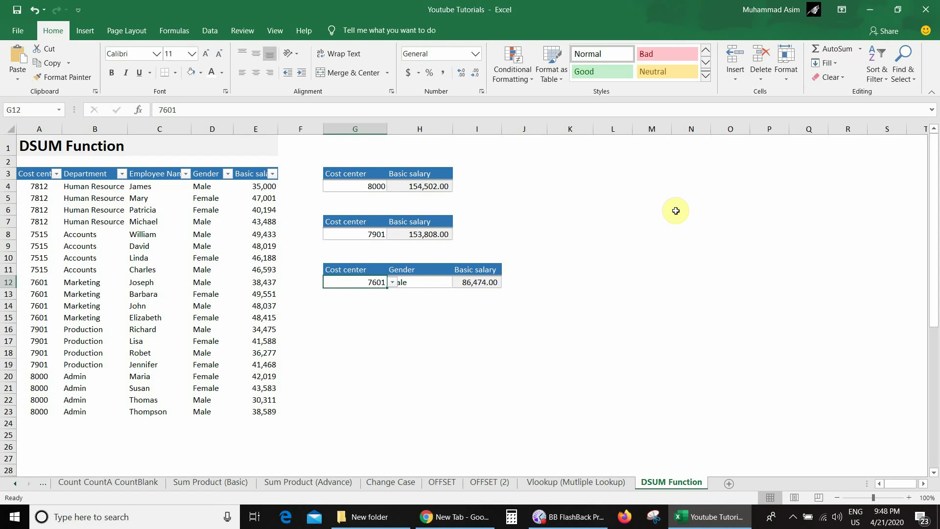
pyautogui.hotkey('alt', 'Down')
pyautogui.press('Down')
pyautogui.press('Down')
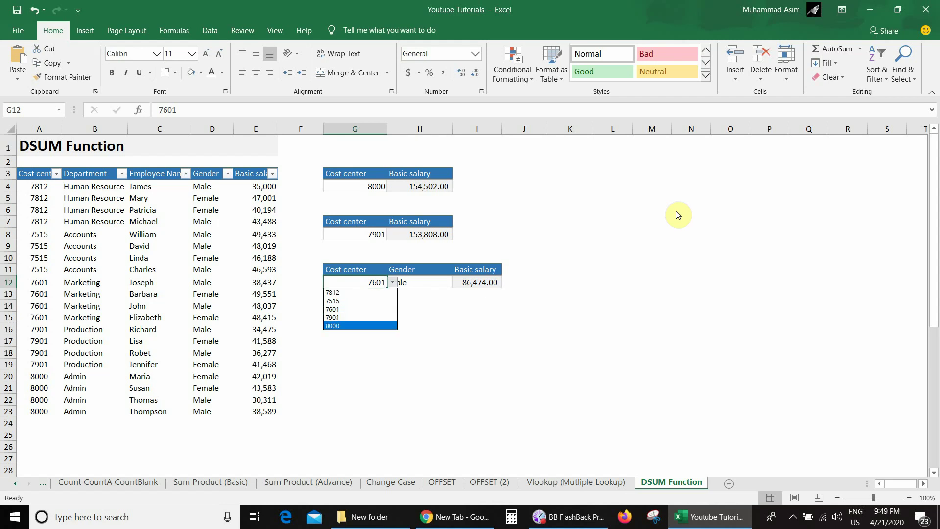
pyautogui.press('Up')
pyautogui.press('Up')
pyautogui.press('Up')
pyautogui.press('Return')
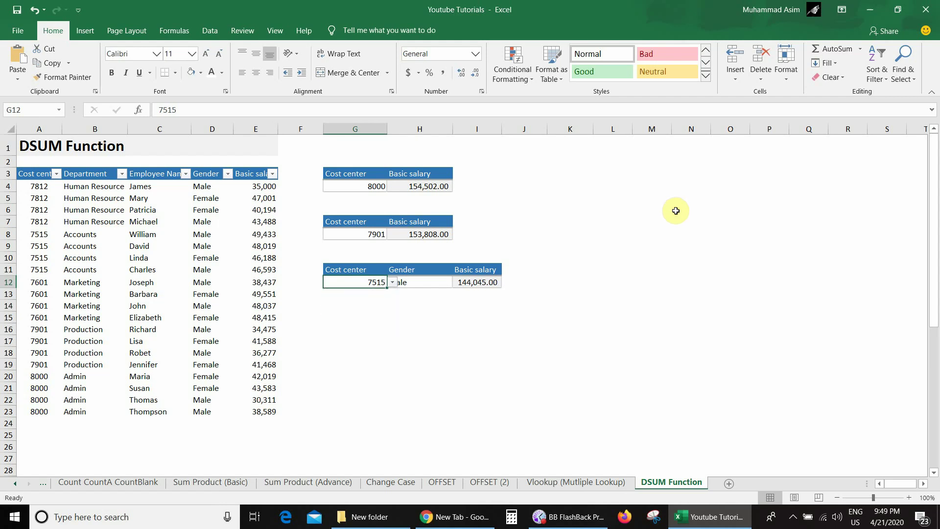
pyautogui.click(420, 305)
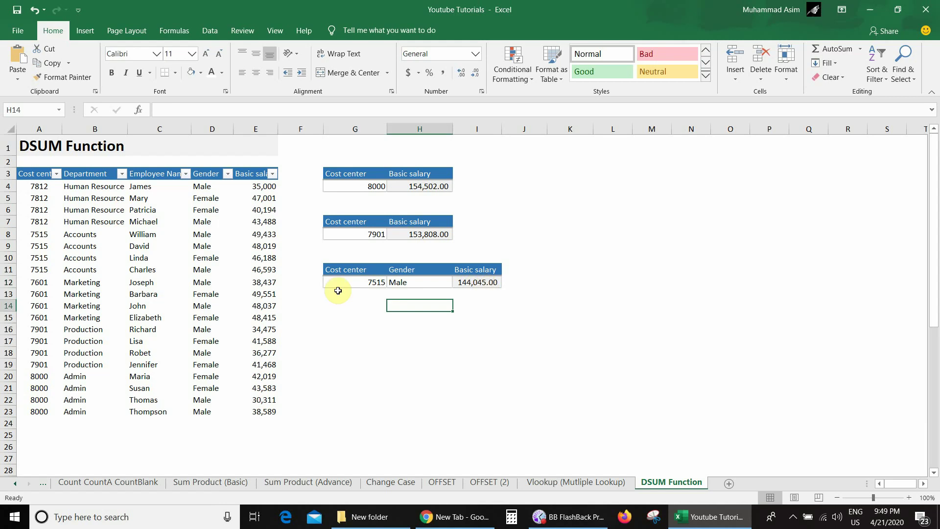
# Step: Check the I12 result against the sum of the male basic salaries of cost center 7515 in E8, E9 and E11
pyautogui.moveTo(43, 234); pyautogui.dragTo(44, 269)
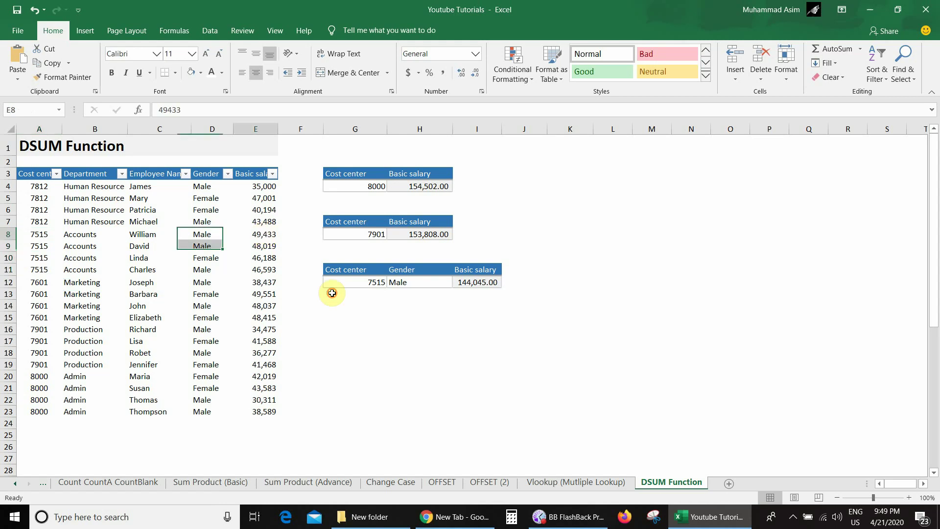
pyautogui.moveTo(263, 234); pyautogui.dragTo(266, 245)
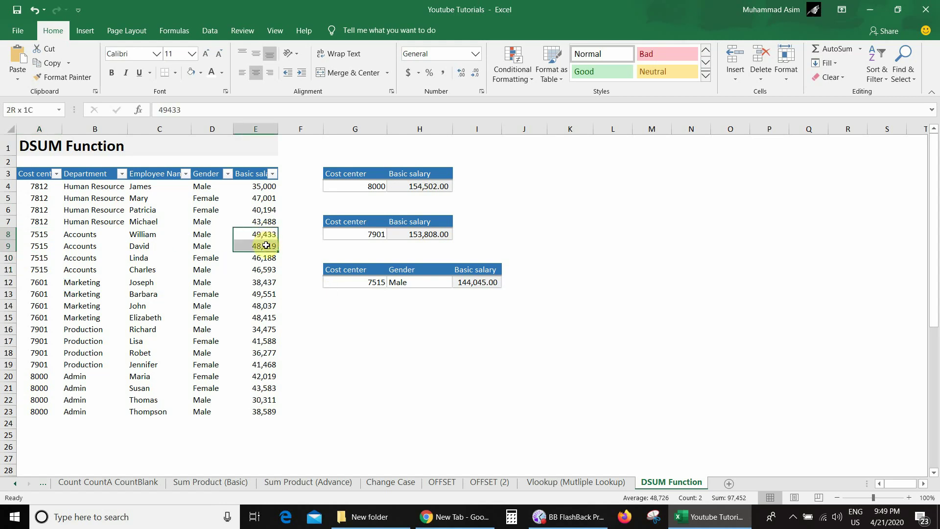
pyautogui.keyDown('ctrl'); pyautogui.click(258, 270); pyautogui.keyUp('ctrl')
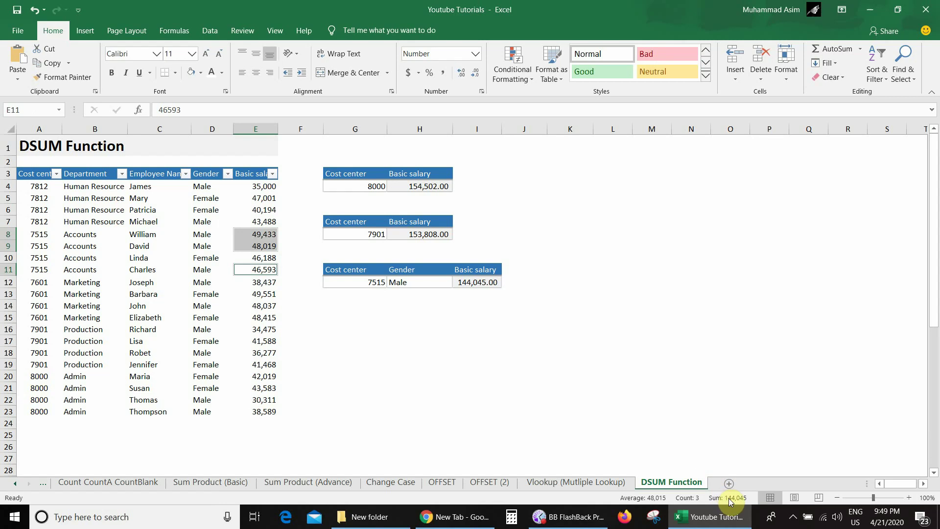
pyautogui.click(477, 296)
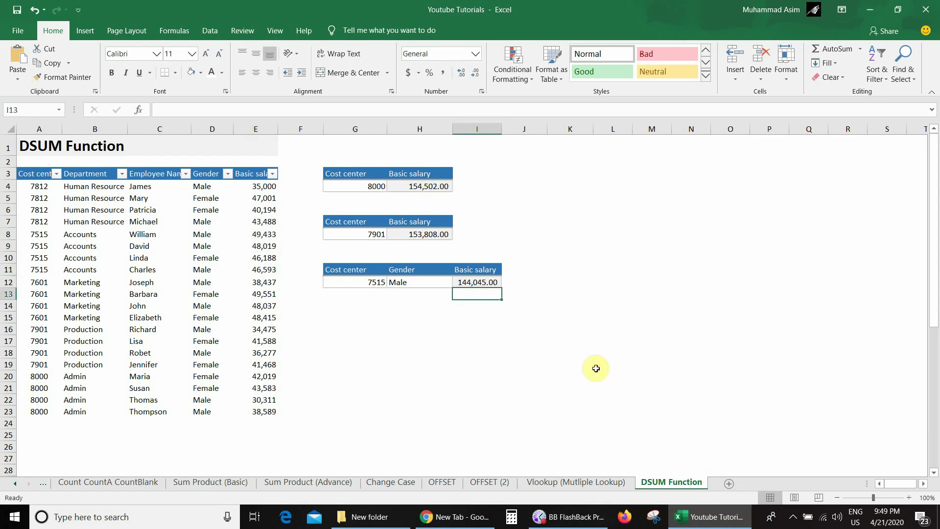